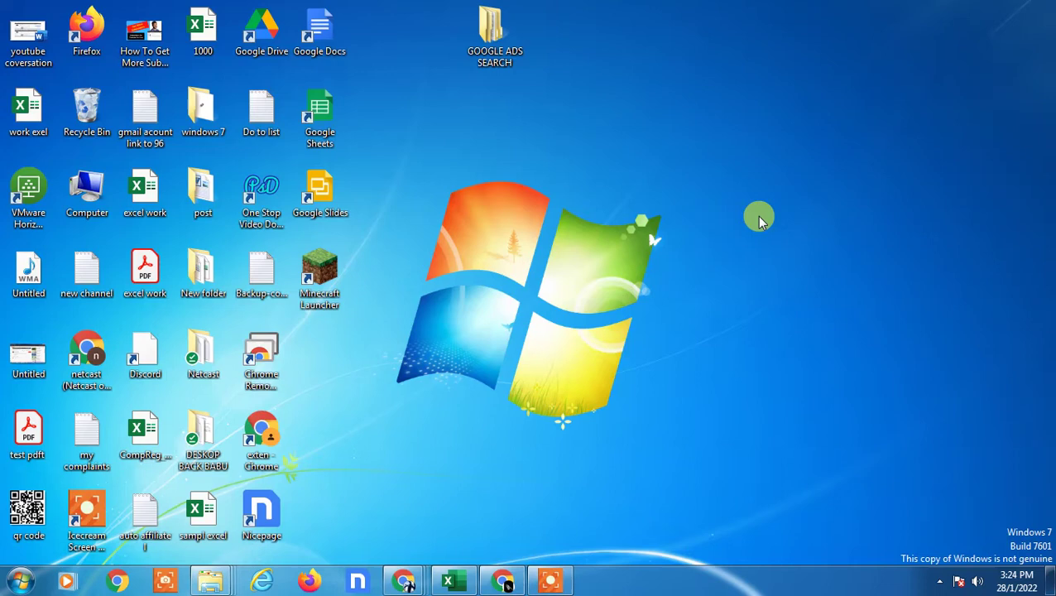
Refresh the desktop and bring the browser showing Google to the front
{"action": "right_click", "coordinate": [706, 76]}
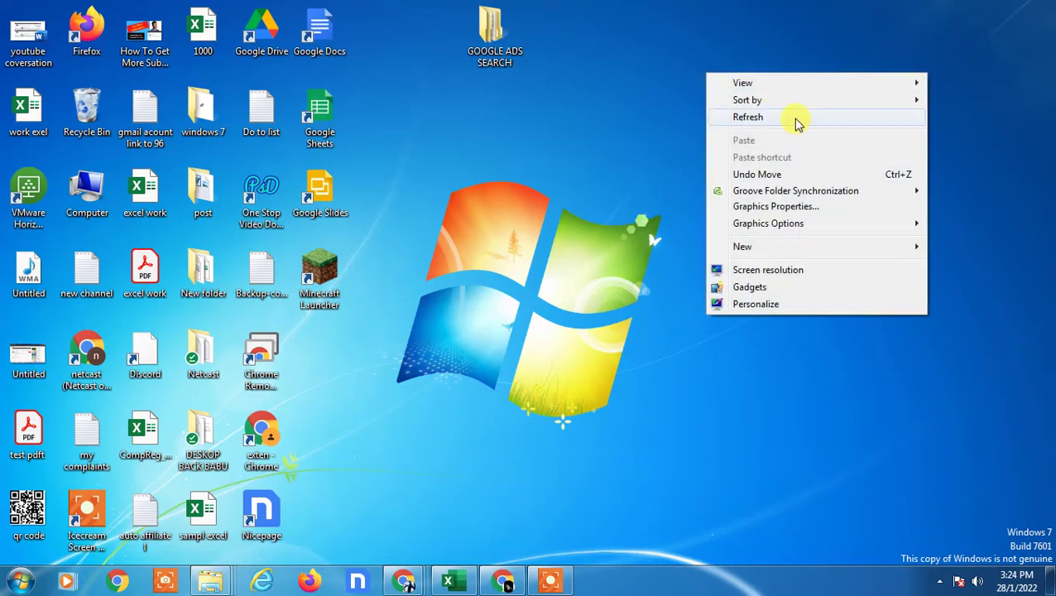
{"action": "left_click", "coordinate": [797, 120]}
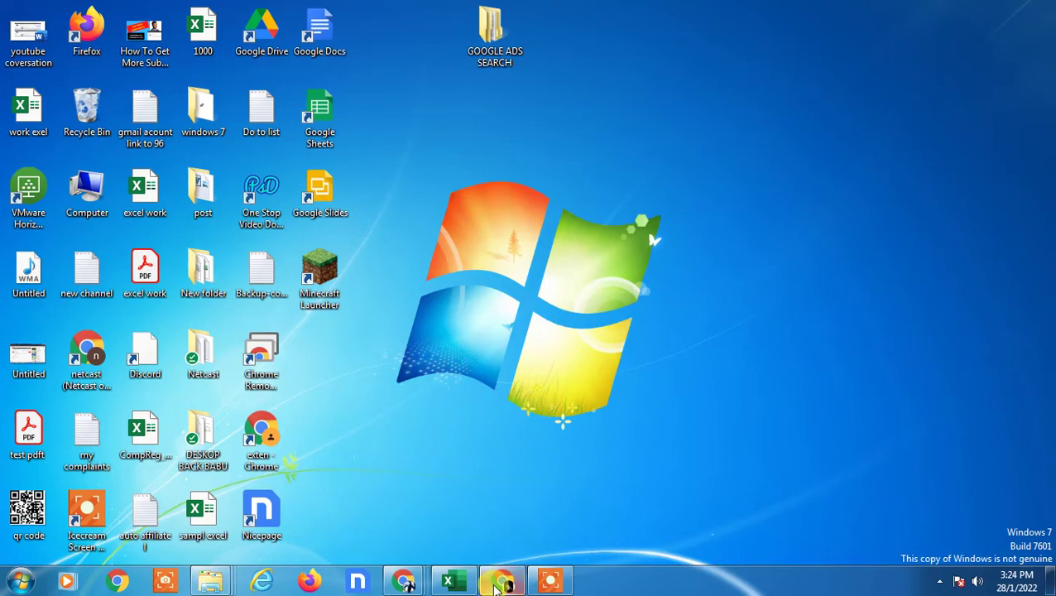
{"action": "left_click", "coordinate": [499, 582]}
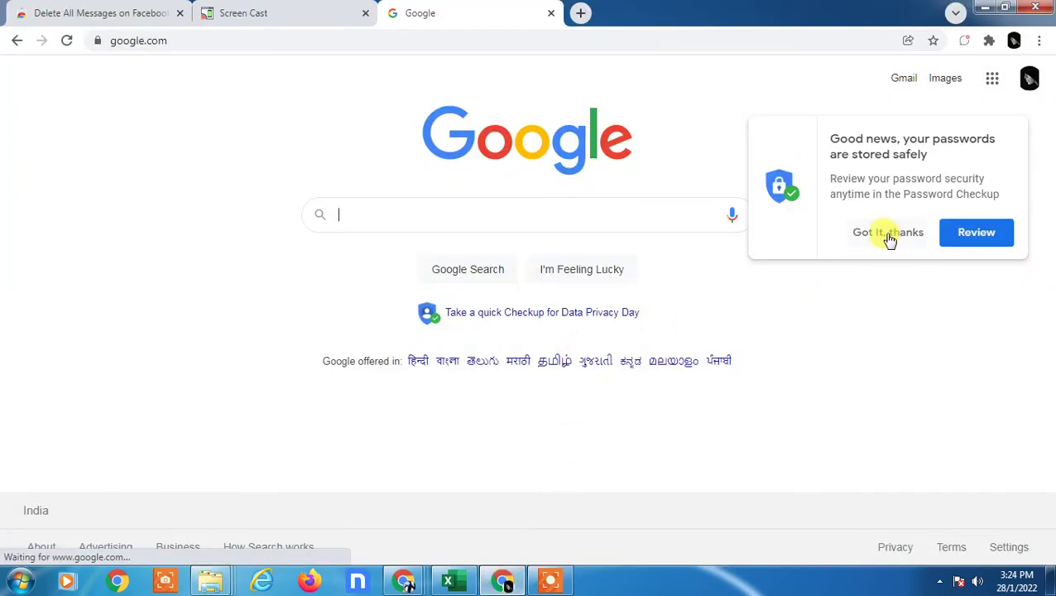
Dismiss the password safety notice and close the account panel and recent-searches list
{"action": "left_click", "coordinate": [887, 234]}
{"action": "left_click", "coordinate": [1029, 78]}
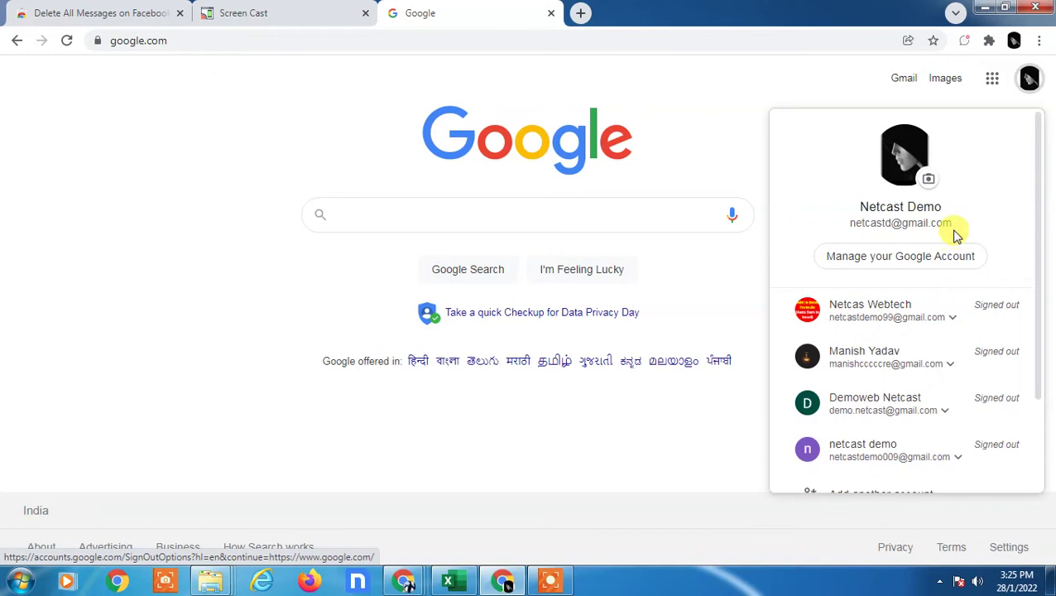
{"action": "left_click", "coordinate": [236, 186]}
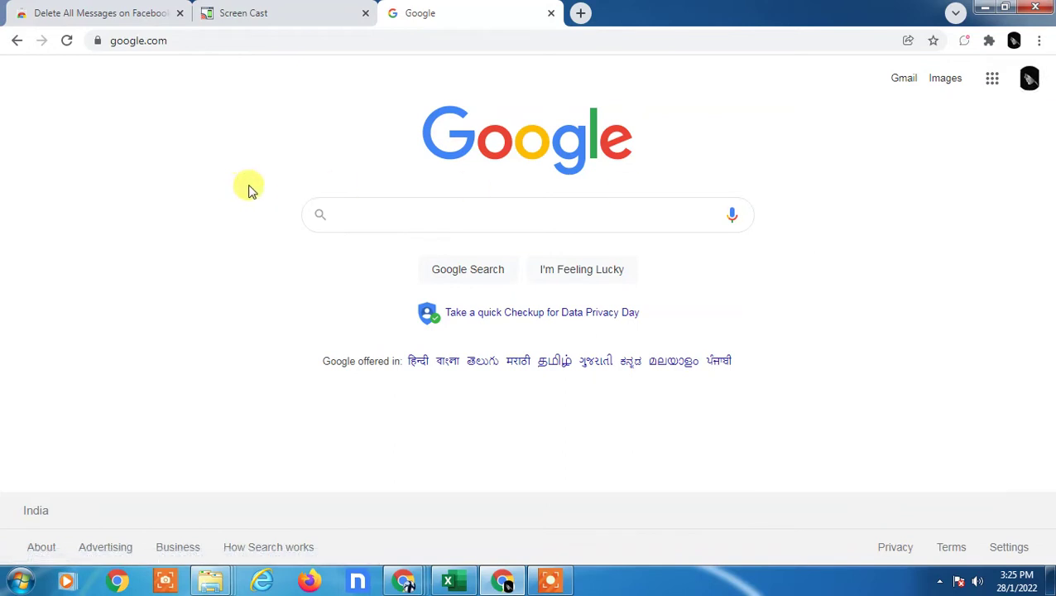
{"action": "left_click", "coordinate": [410, 216]}
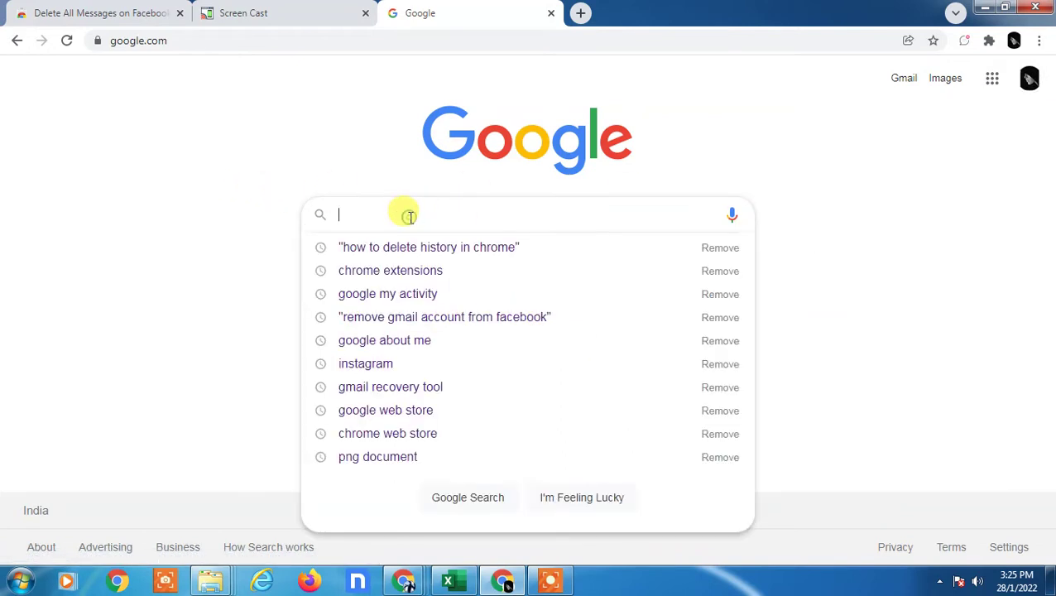
{"action": "left_click", "coordinate": [829, 184]}
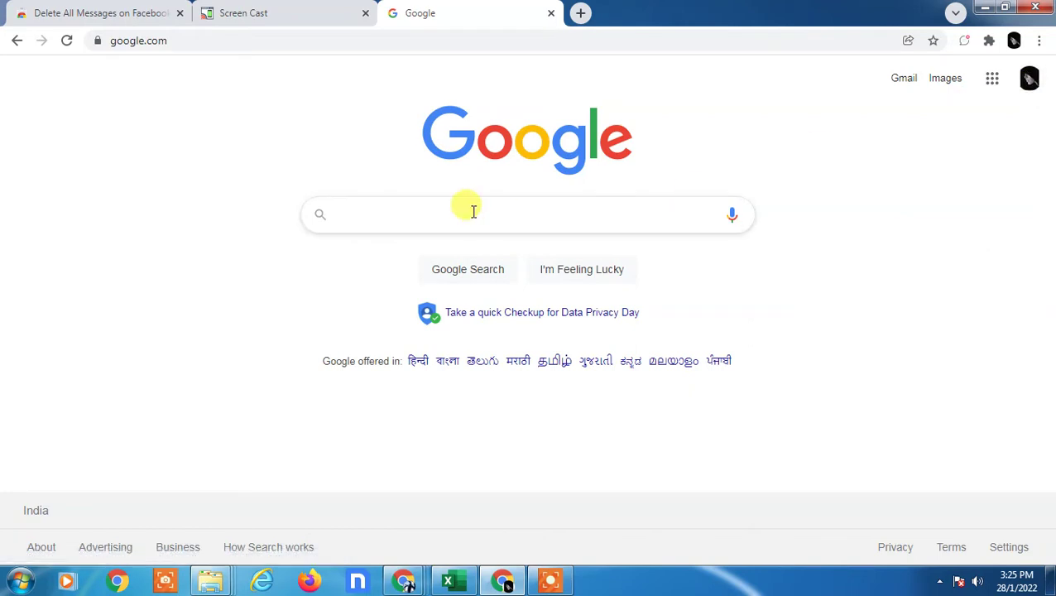
Search for 'my activity google' and open the Welcome to My Activity result in a new tab
{"action": "left_click", "coordinate": [422, 216]}
{"action": "type", "text": "my"}
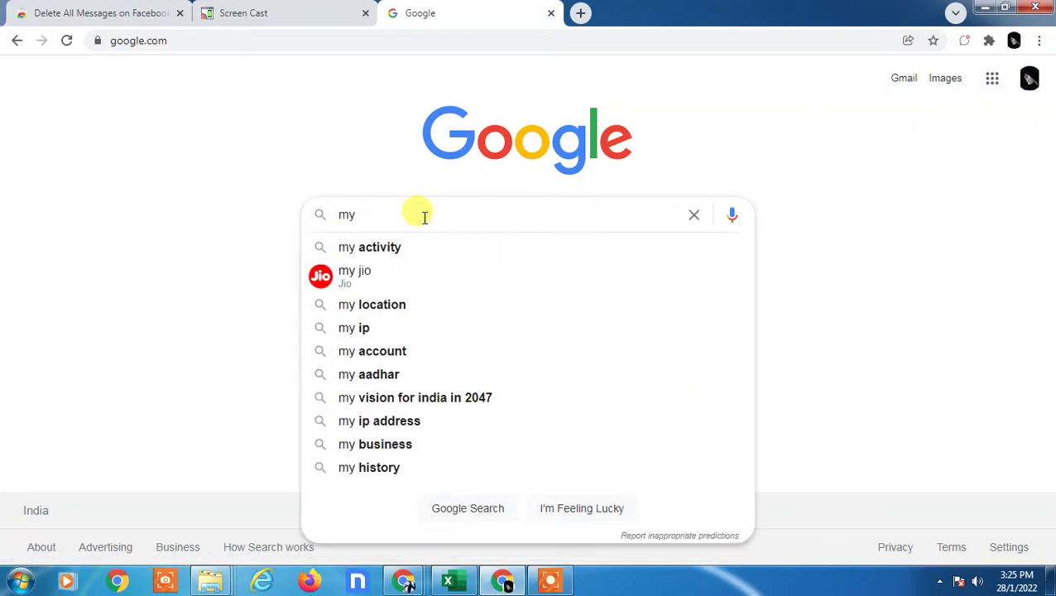
{"action": "type", "text": " activity go"}
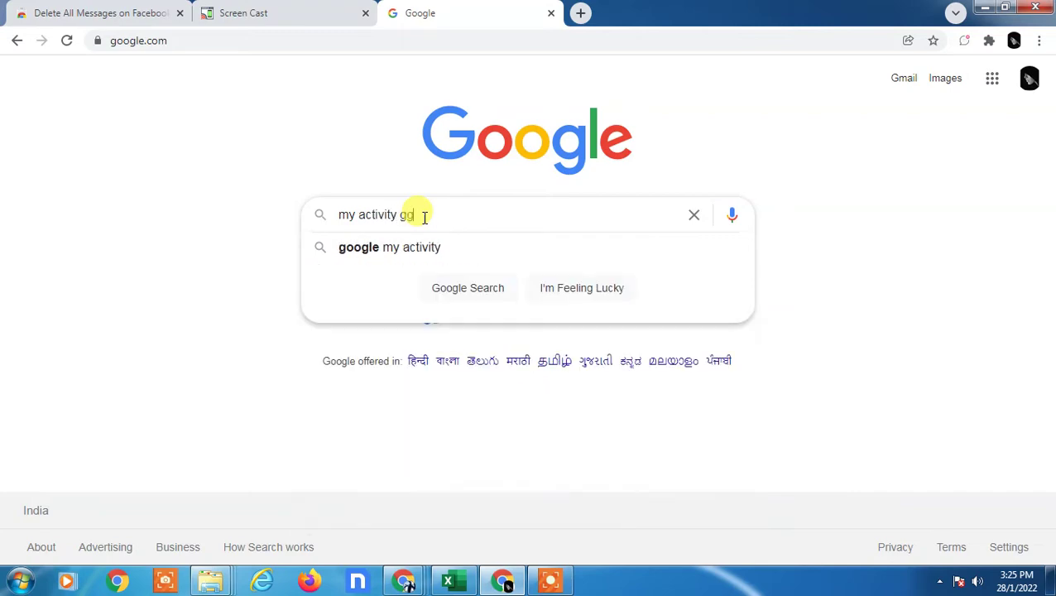
{"action": "type", "text": "ogl"}
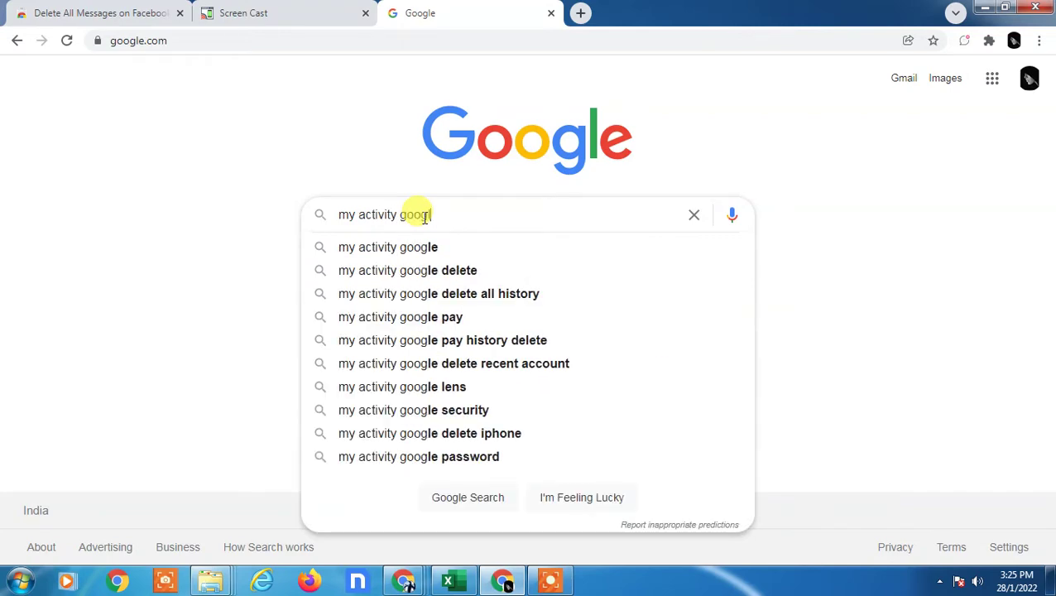
{"action": "key", "text": "Return"}
{"action": "left_click", "coordinate": [247, 91]}
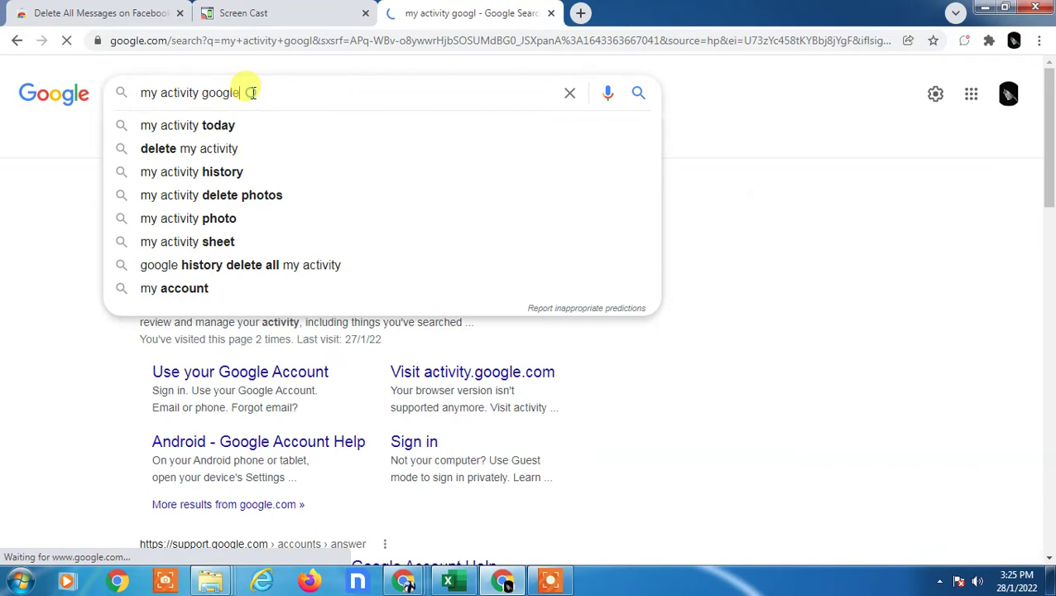
{"action": "type", "text": "e"}
{"action": "key", "text": "Return"}
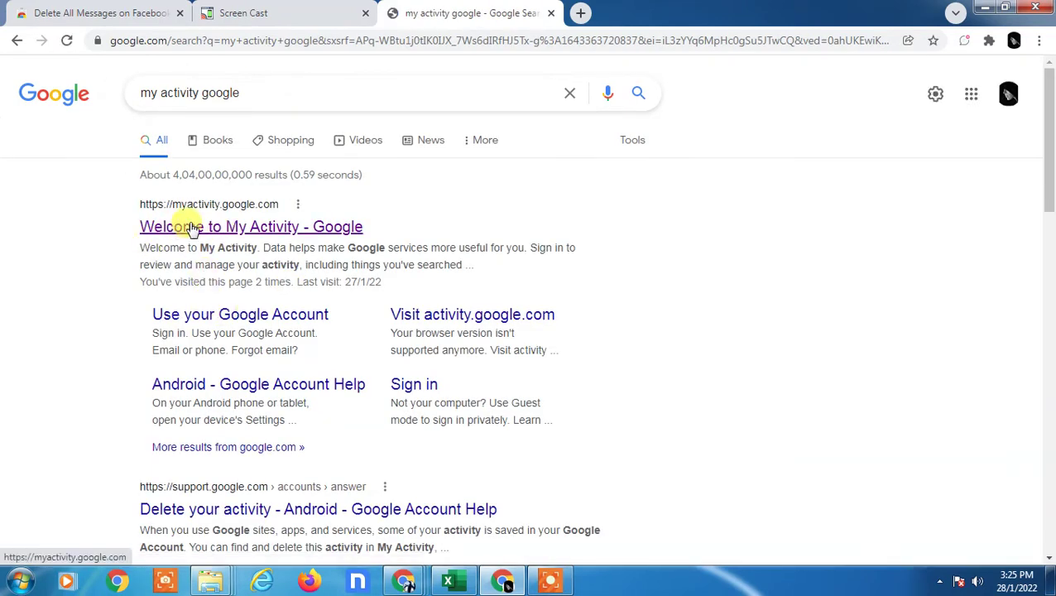
{"action": "right_click", "coordinate": [226, 209]}
{"action": "left_click", "coordinate": [260, 217]}
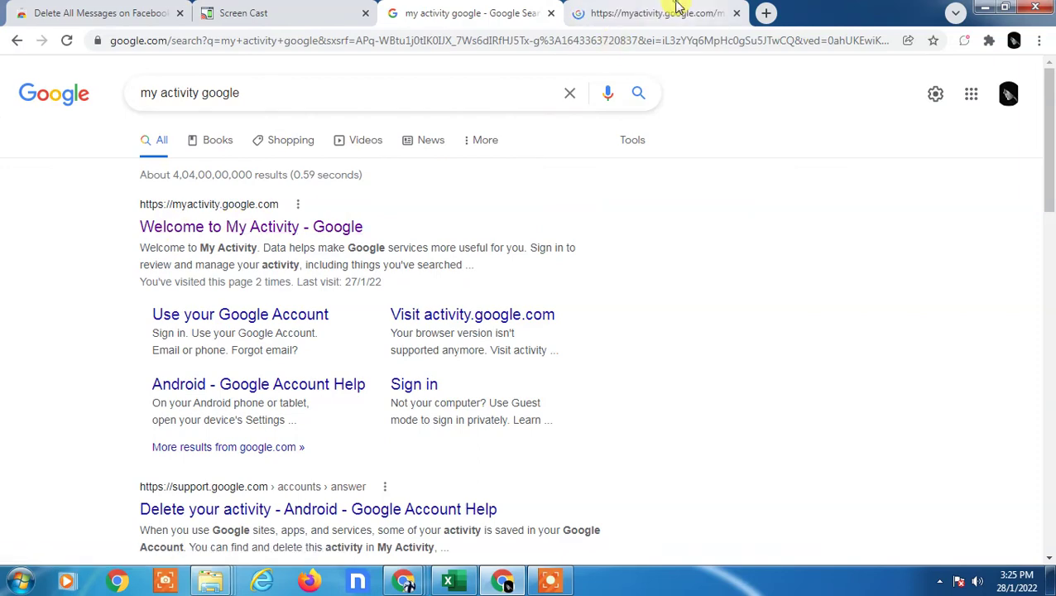
Switch to the My Activity tab, dismiss the extra verification tip, and browse activity by date
{"action": "left_click", "coordinate": [608, 12]}
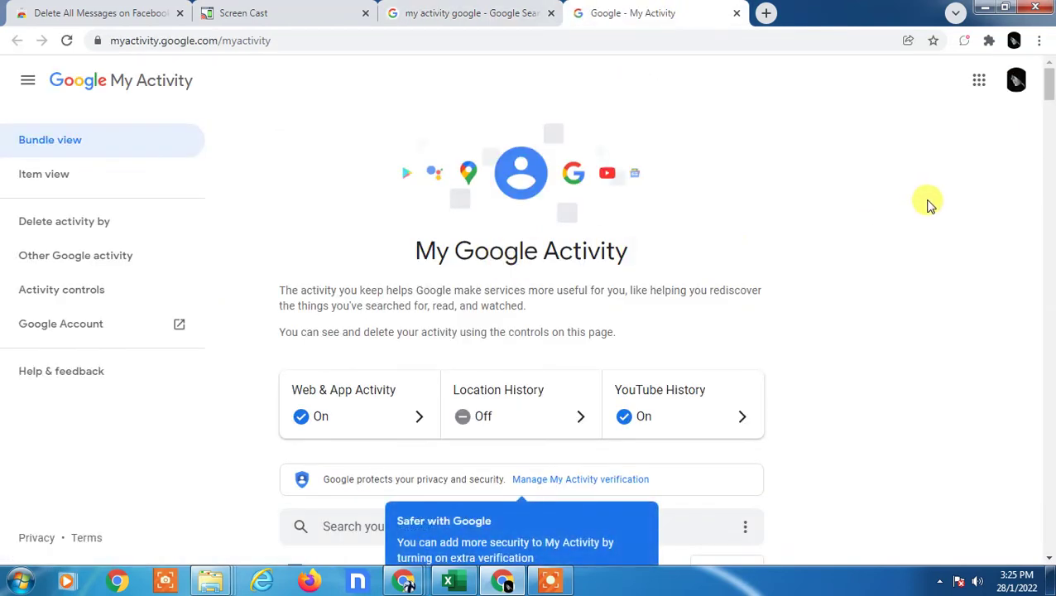
{"action": "left_click_drag", "start_coordinate": [414, 257], "coordinate": [690, 243]}
{"action": "scroll", "coordinate": [587, 297], "scroll_direction": "down", "scroll_amount": 2}
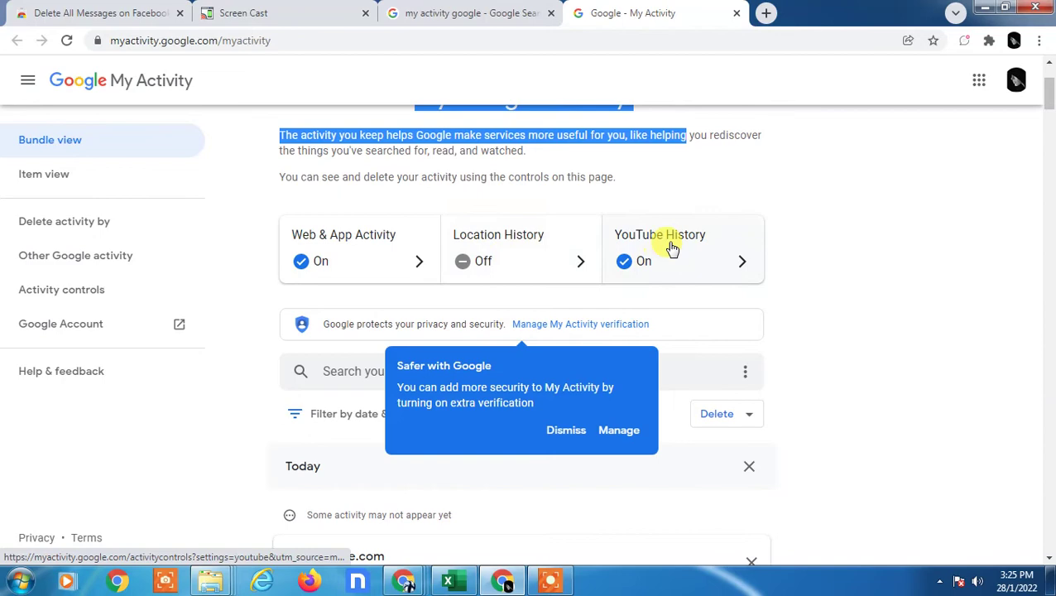
{"action": "scroll", "coordinate": [686, 250], "scroll_direction": "down", "scroll_amount": 1}
{"action": "left_click", "coordinate": [550, 357]}
{"action": "scroll", "coordinate": [578, 356], "scroll_direction": "down", "scroll_amount": 15}
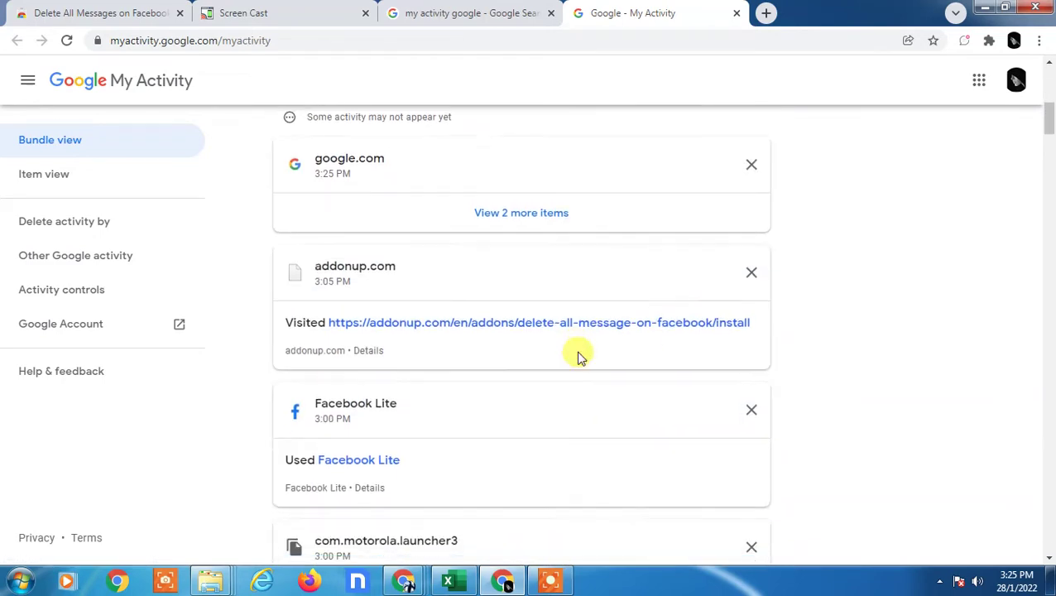
{"action": "scroll", "coordinate": [586, 342], "scroll_direction": "down", "scroll_amount": 15}
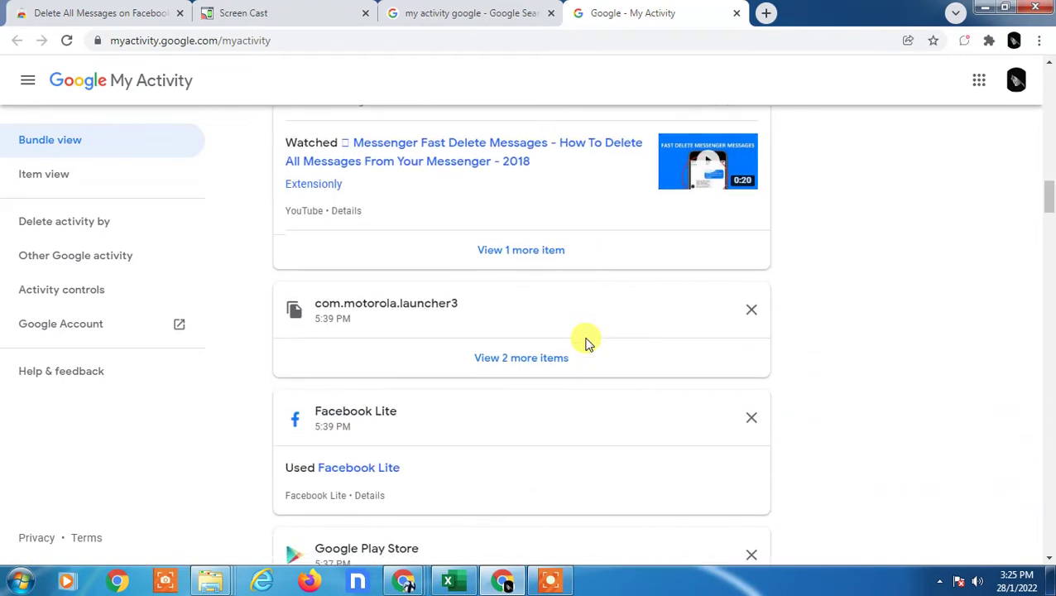
{"action": "scroll", "coordinate": [596, 339], "scroll_direction": "down", "scroll_amount": 8}
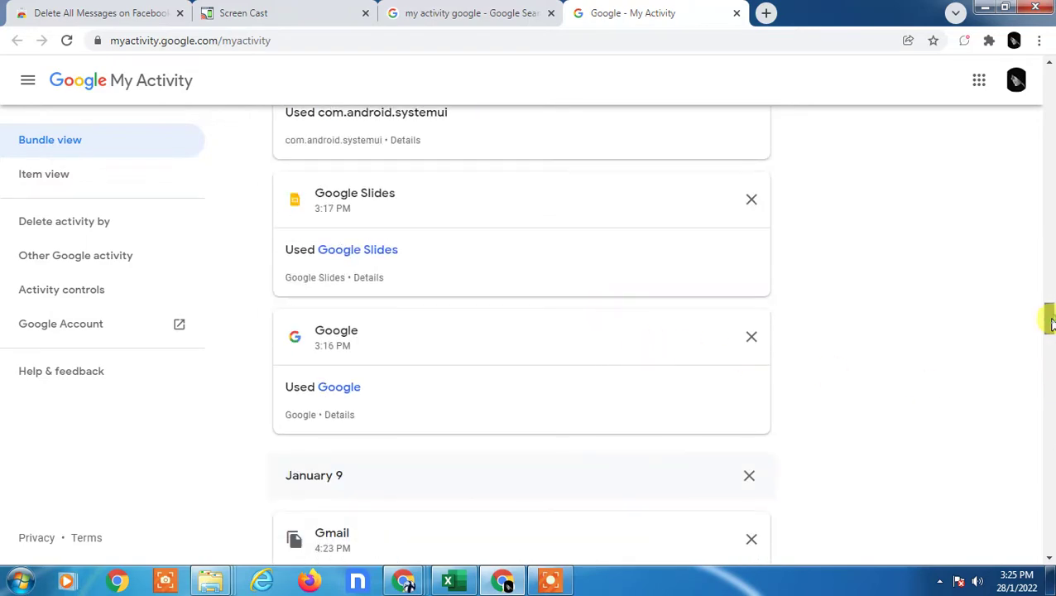
{"action": "left_click_drag", "start_coordinate": [1048, 323], "coordinate": [992, 70]}
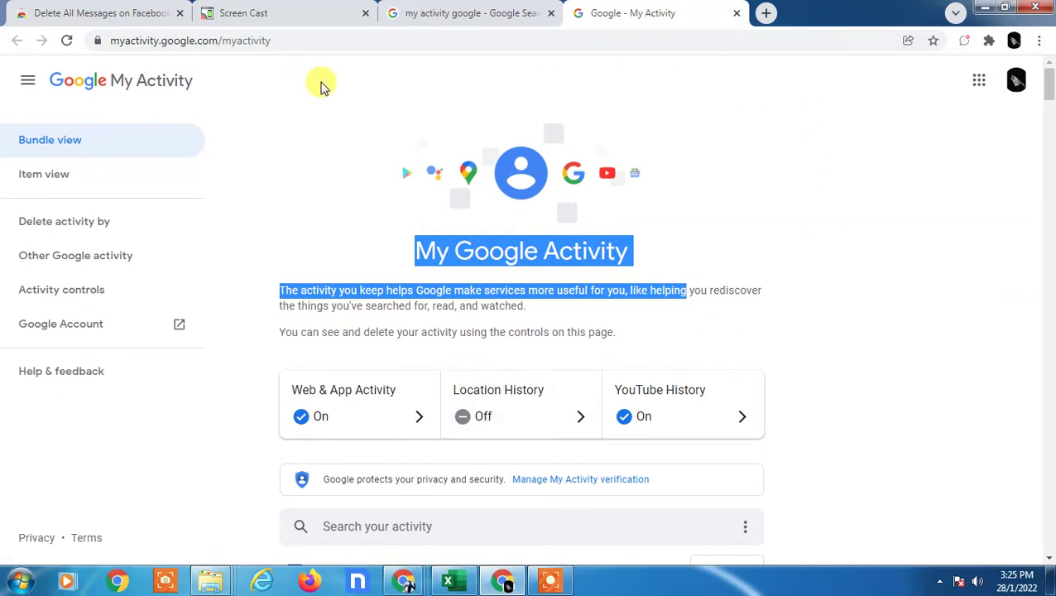
{"action": "left_click", "coordinate": [89, 225]}
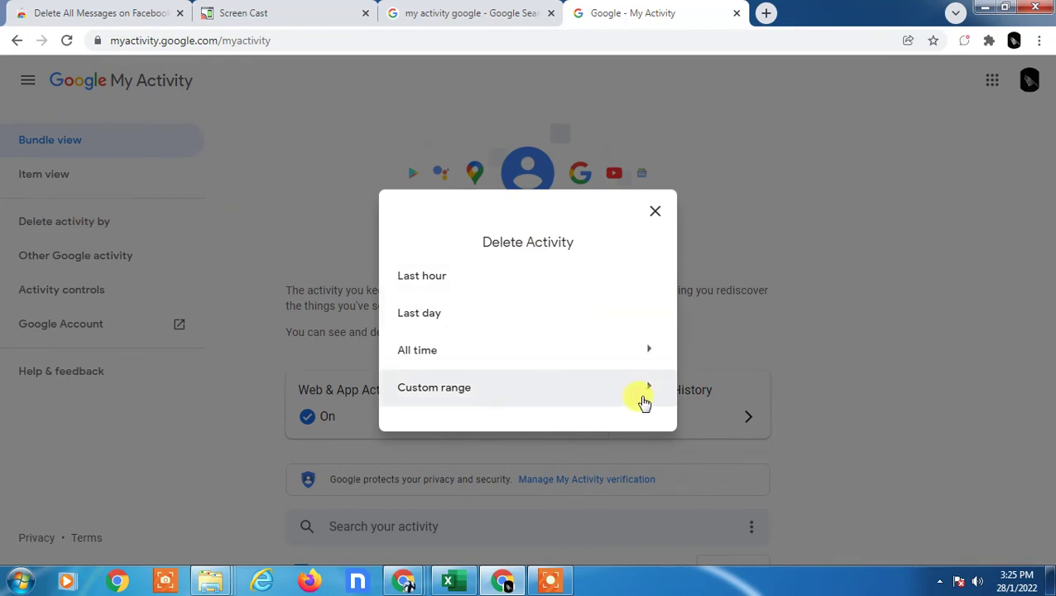
{"action": "left_click", "coordinate": [654, 212]}
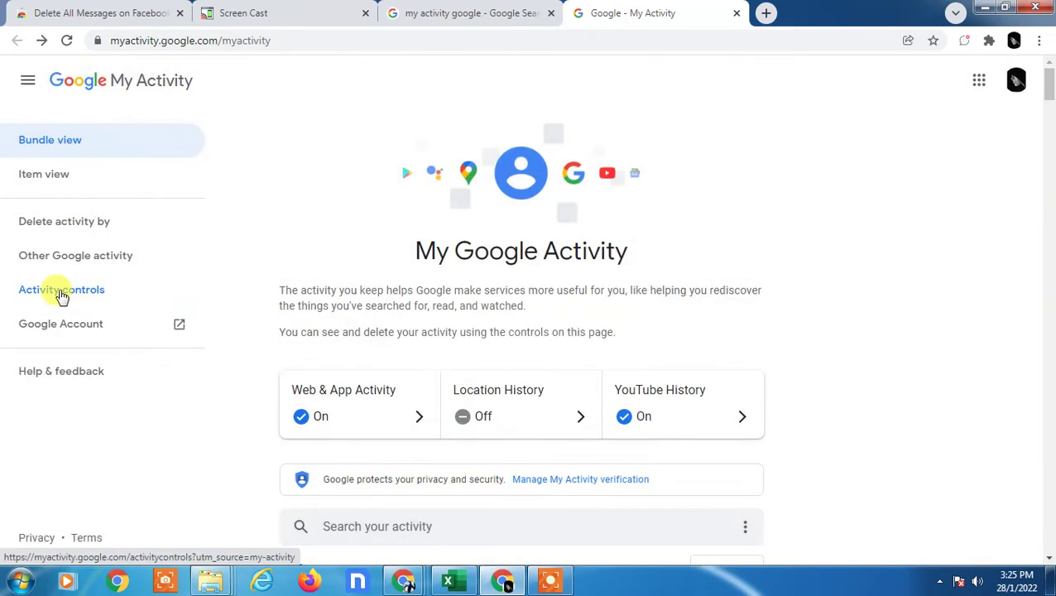
{"action": "left_click", "coordinate": [62, 291]}
{"action": "scroll", "coordinate": [697, 309], "scroll_direction": "down", "scroll_amount": 6}
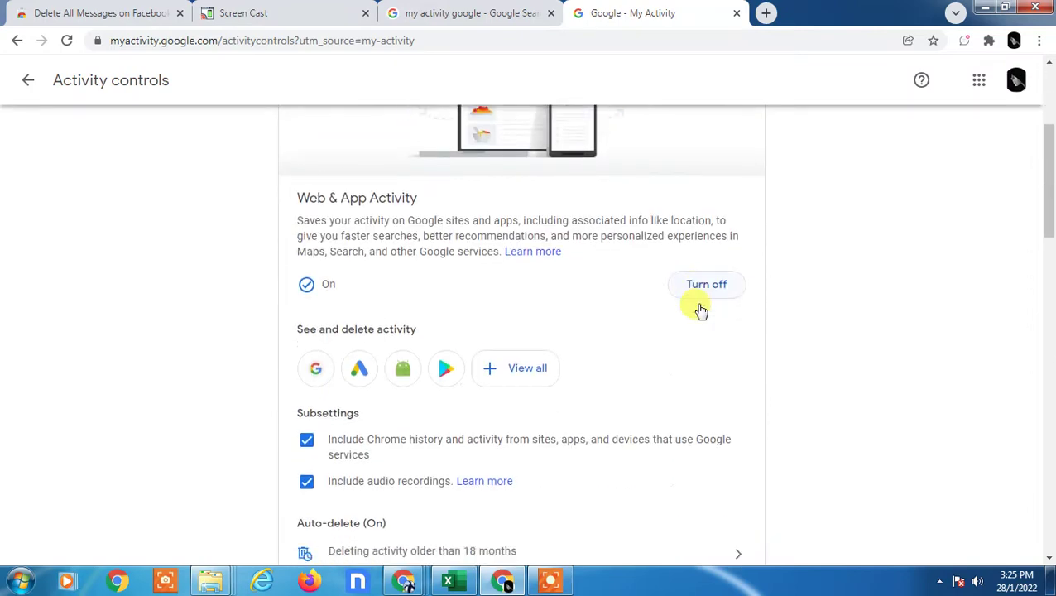
{"action": "scroll", "coordinate": [699, 309], "scroll_direction": "down", "scroll_amount": 2}
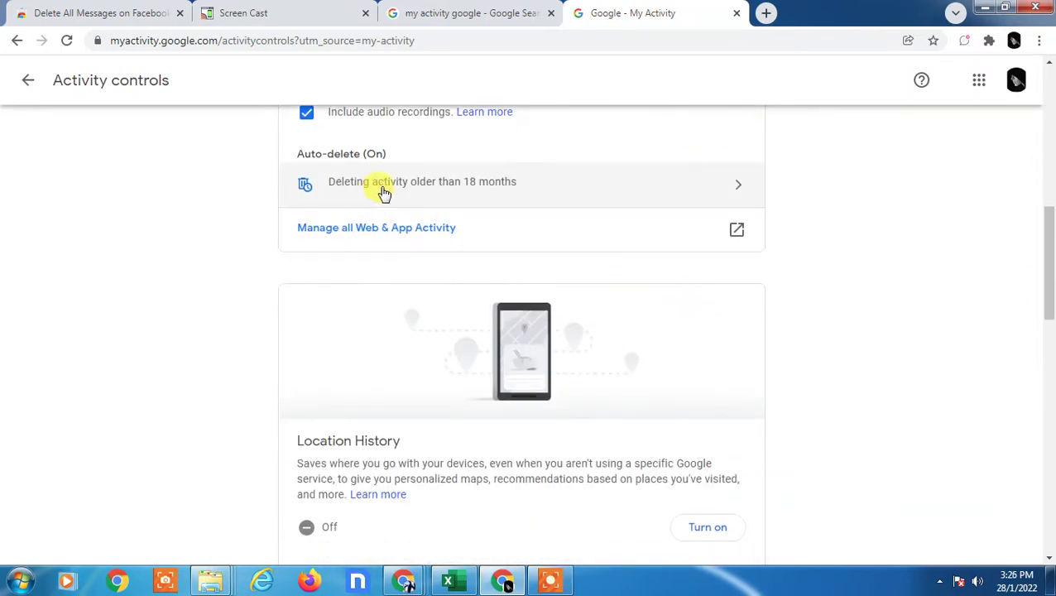
{"action": "scroll", "coordinate": [500, 255], "scroll_direction": "down", "scroll_amount": 5}
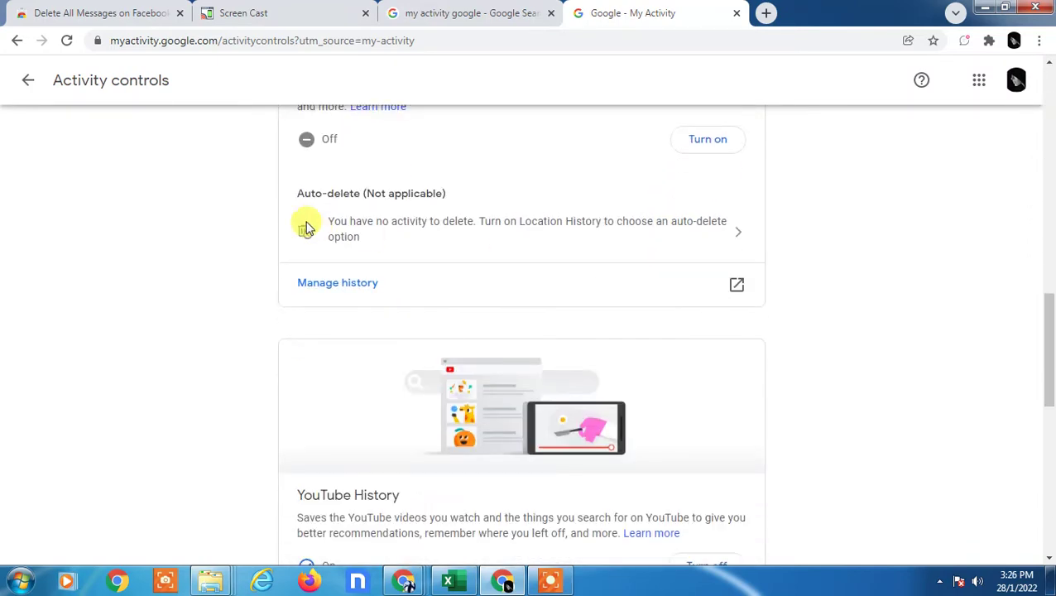
{"action": "scroll", "coordinate": [483, 217], "scroll_direction": "up", "scroll_amount": 1}
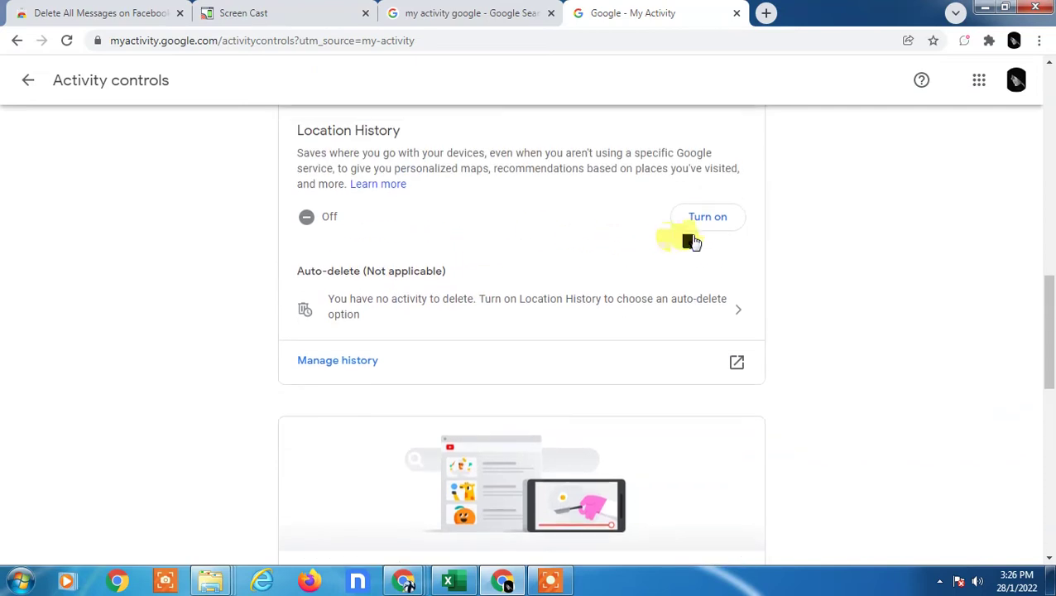
{"action": "key", "text": "alt+Left"}
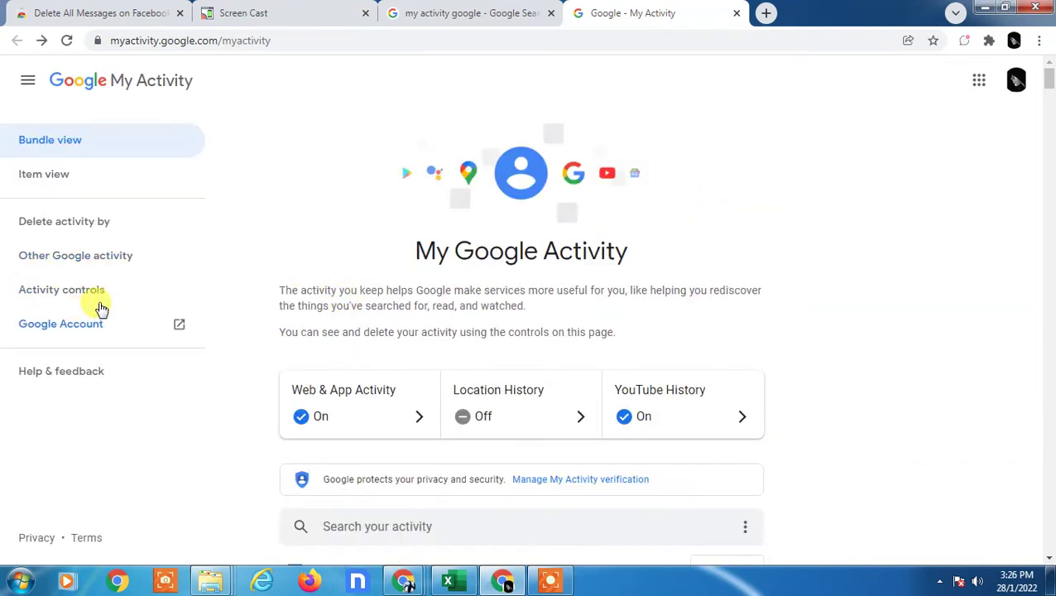
Open the Custom range deletion dialog, then close it without deleting any activity
{"action": "left_click", "coordinate": [64, 224]}
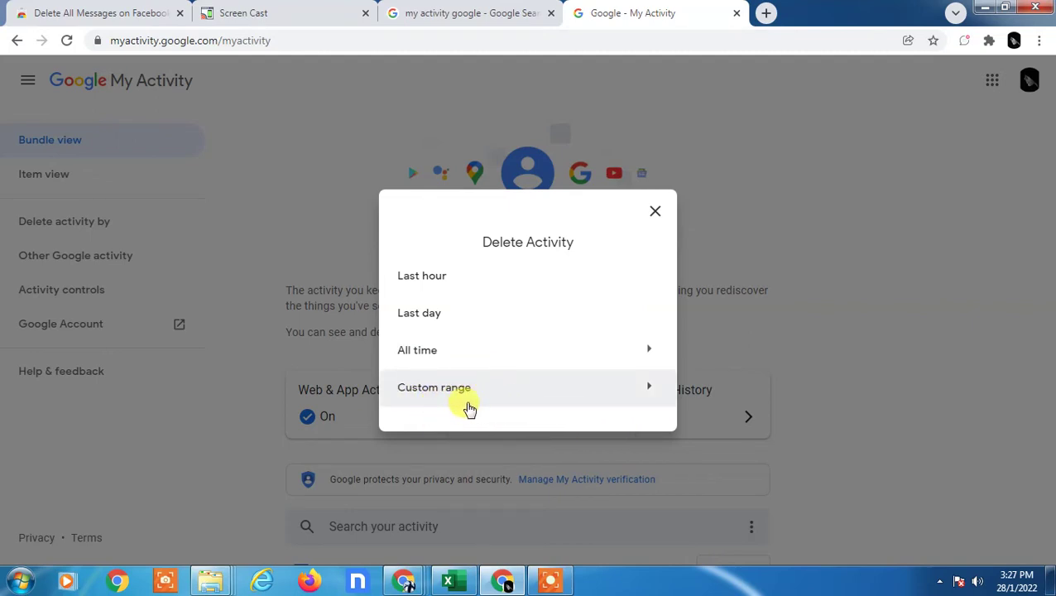
{"action": "left_click", "coordinate": [521, 405]}
{"action": "left_click", "coordinate": [389, 328]}
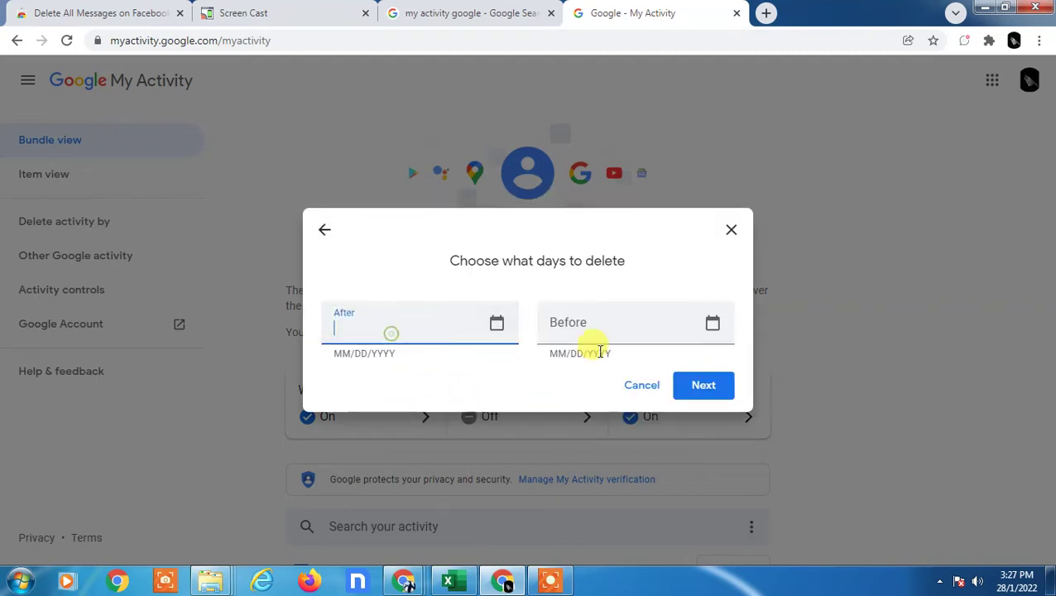
{"action": "left_click", "coordinate": [729, 232]}
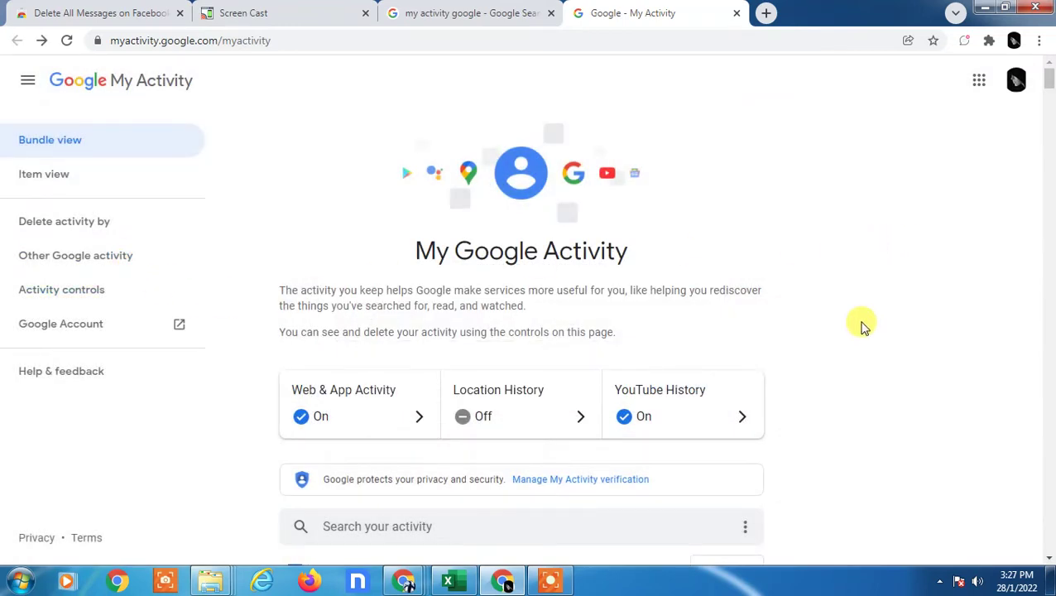
Go to Activity controls and review the Web & App, Location and YouTube History sections
{"action": "left_click", "coordinate": [65, 289]}
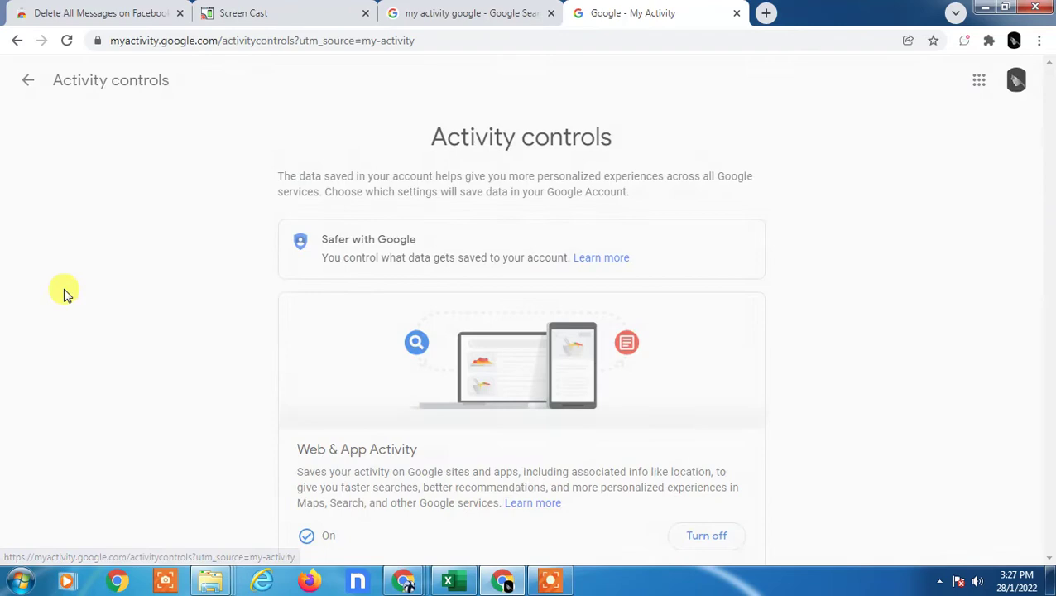
{"action": "scroll", "coordinate": [438, 298], "scroll_direction": "down", "scroll_amount": 3}
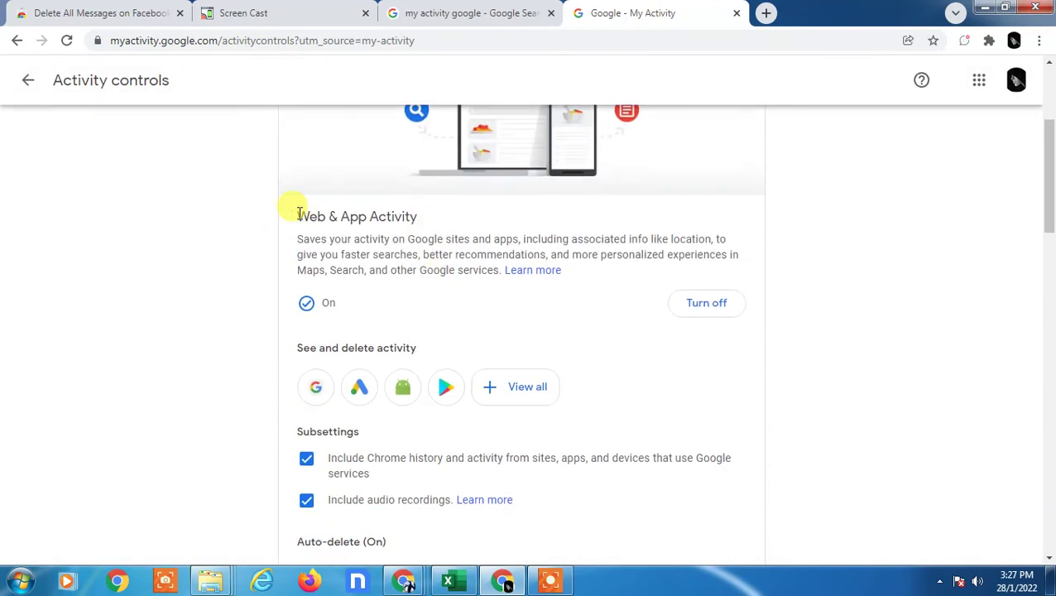
{"action": "left_click_drag", "start_coordinate": [327, 216], "coordinate": [439, 223]}
{"action": "scroll", "coordinate": [483, 263], "scroll_direction": "down", "scroll_amount": 4}
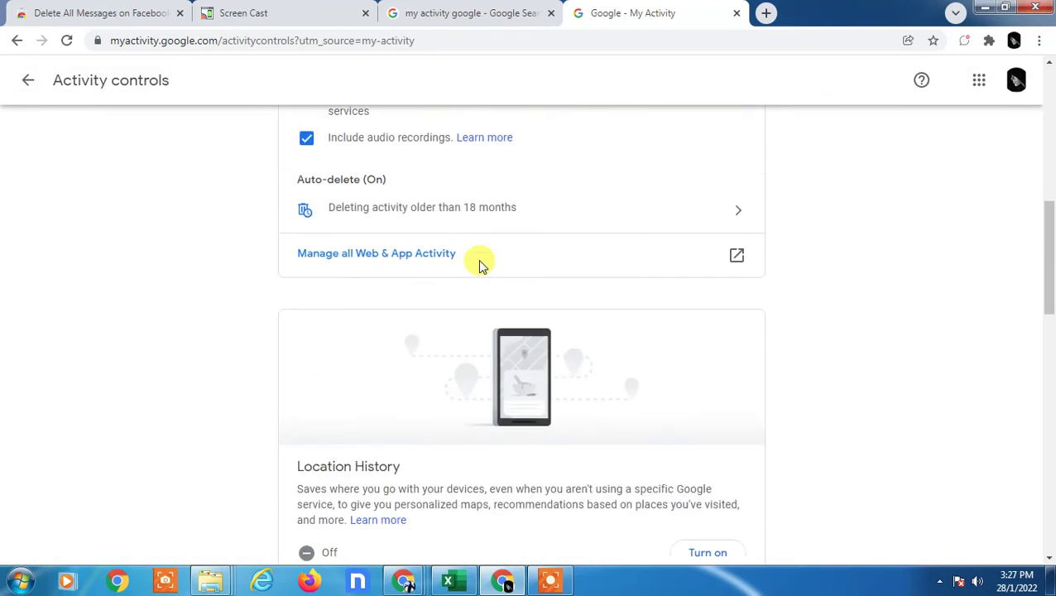
{"action": "scroll", "coordinate": [496, 261], "scroll_direction": "down", "scroll_amount": 2}
{"action": "left_click_drag", "start_coordinate": [303, 281], "coordinate": [402, 283]}
{"action": "scroll", "coordinate": [514, 279], "scroll_direction": "down", "scroll_amount": 1}
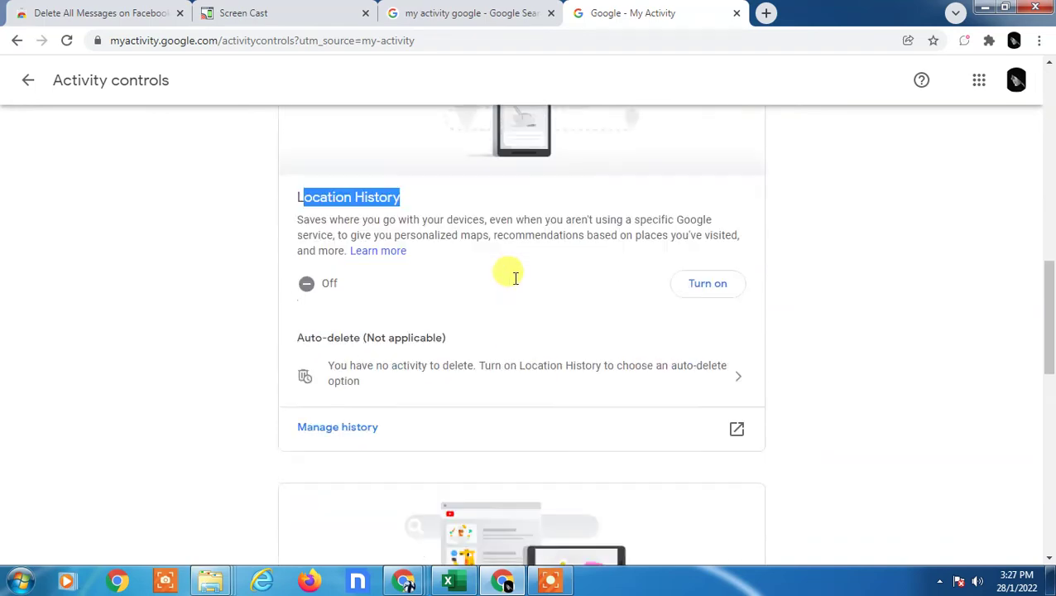
{"action": "scroll", "coordinate": [330, 389], "scroll_direction": "down", "scroll_amount": 4}
{"action": "left_click_drag", "start_coordinate": [302, 337], "coordinate": [455, 337]}
{"action": "scroll", "coordinate": [553, 346], "scroll_direction": "down", "scroll_amount": 3}
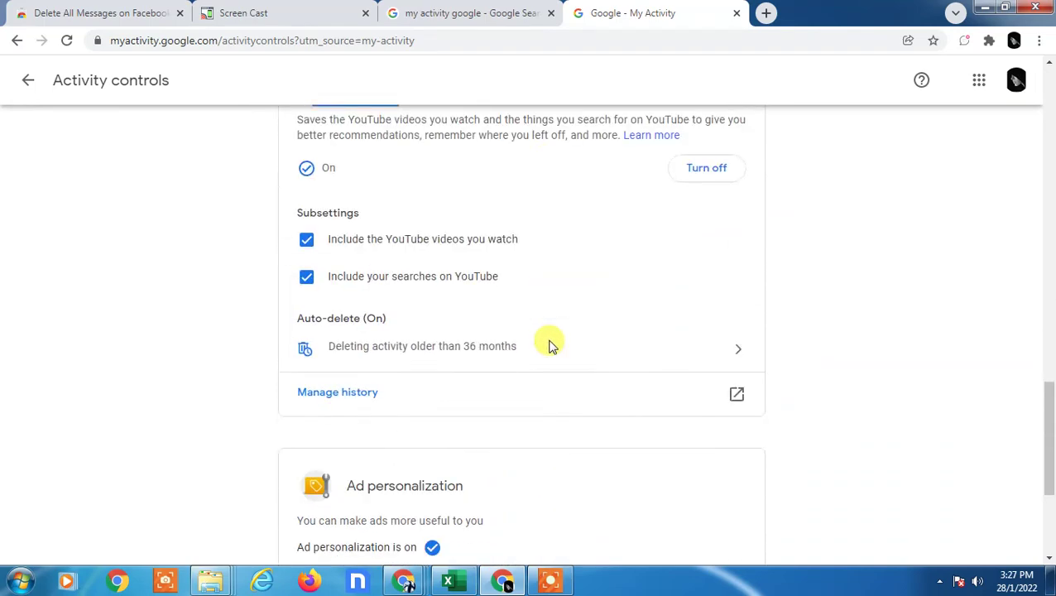
{"action": "scroll", "coordinate": [552, 346], "scroll_direction": "down", "scroll_amount": 2}
{"action": "scroll", "coordinate": [583, 356], "scroll_direction": "up", "scroll_amount": 12}
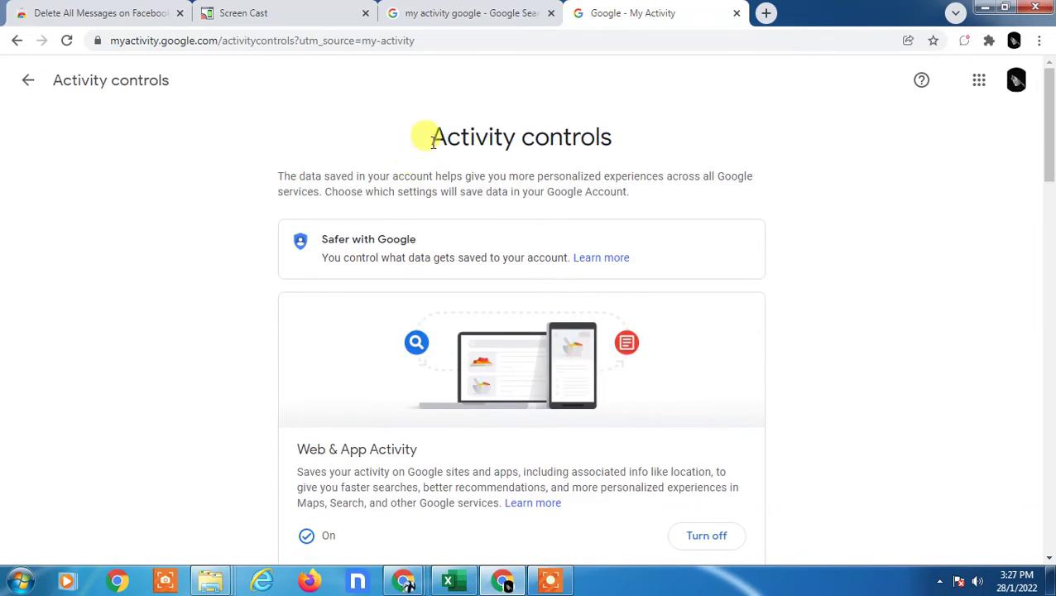
{"action": "left_click_drag", "start_coordinate": [423, 137], "coordinate": [619, 136]}
{"action": "scroll", "coordinate": [683, 281], "scroll_direction": "down", "scroll_amount": 2}
{"action": "scroll", "coordinate": [685, 283], "scroll_direction": "down", "scroll_amount": 4}
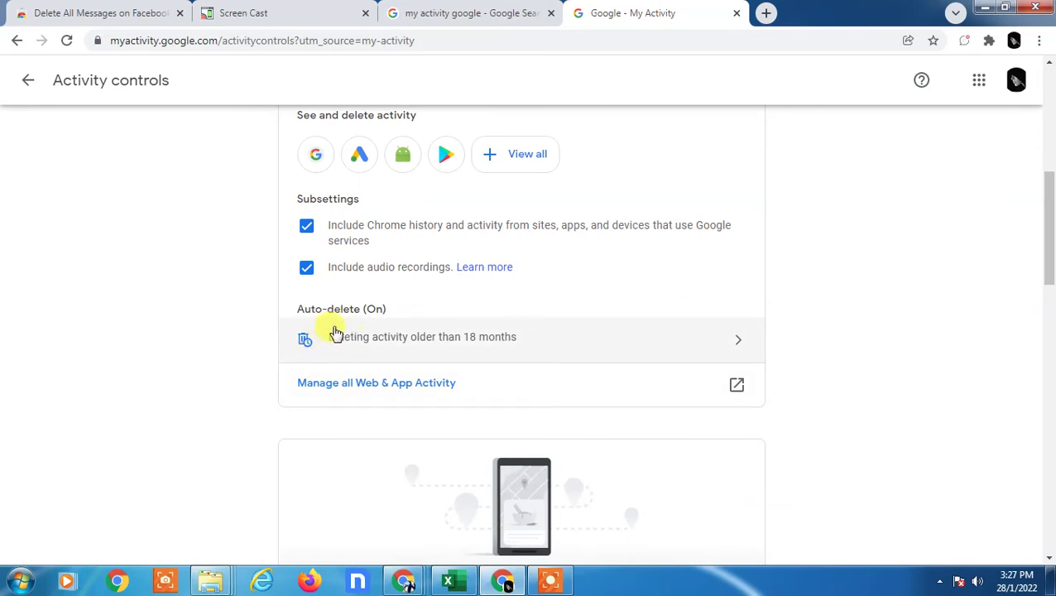
Change Web & App Activity auto-delete from 18 to 3 months and confirm it
{"action": "left_click", "coordinate": [469, 346]}
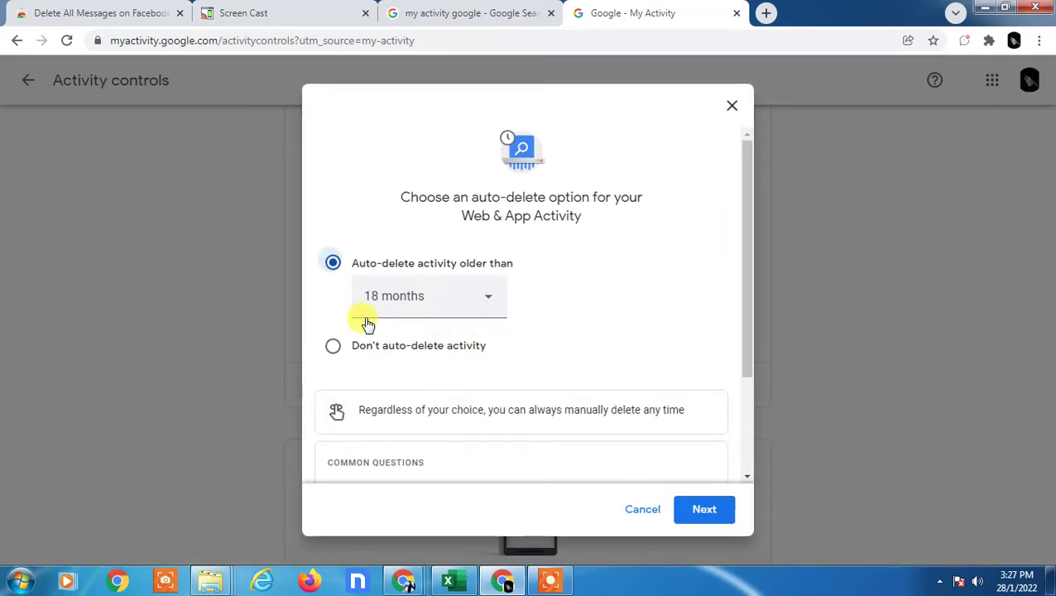
{"action": "left_click", "coordinate": [463, 305]}
{"action": "scroll", "coordinate": [447, 353], "scroll_direction": "down", "scroll_amount": 1}
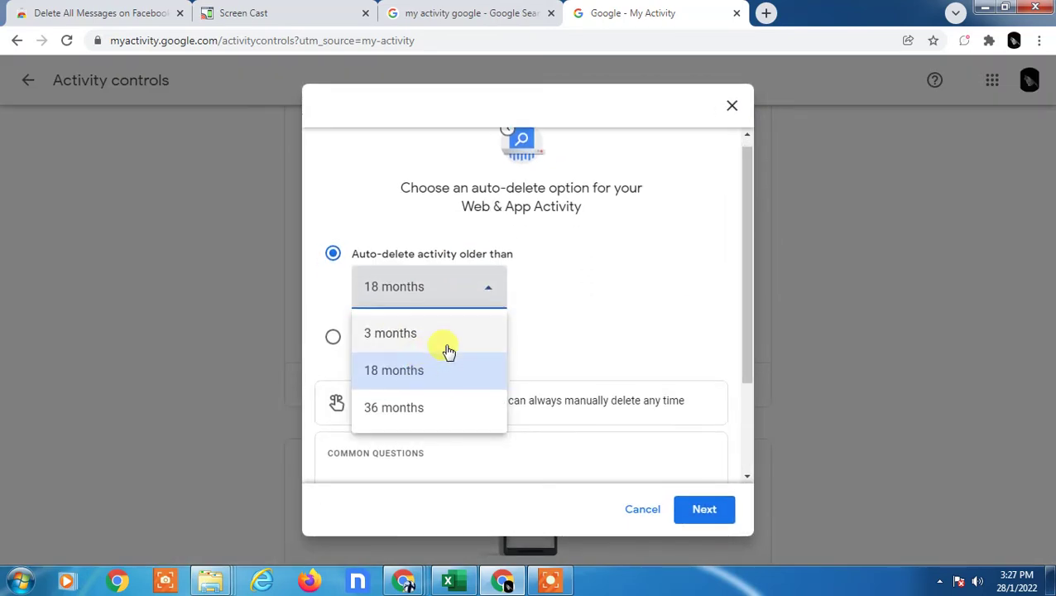
{"action": "scroll", "coordinate": [448, 349], "scroll_direction": "up", "scroll_amount": 1}
{"action": "left_click", "coordinate": [399, 343]}
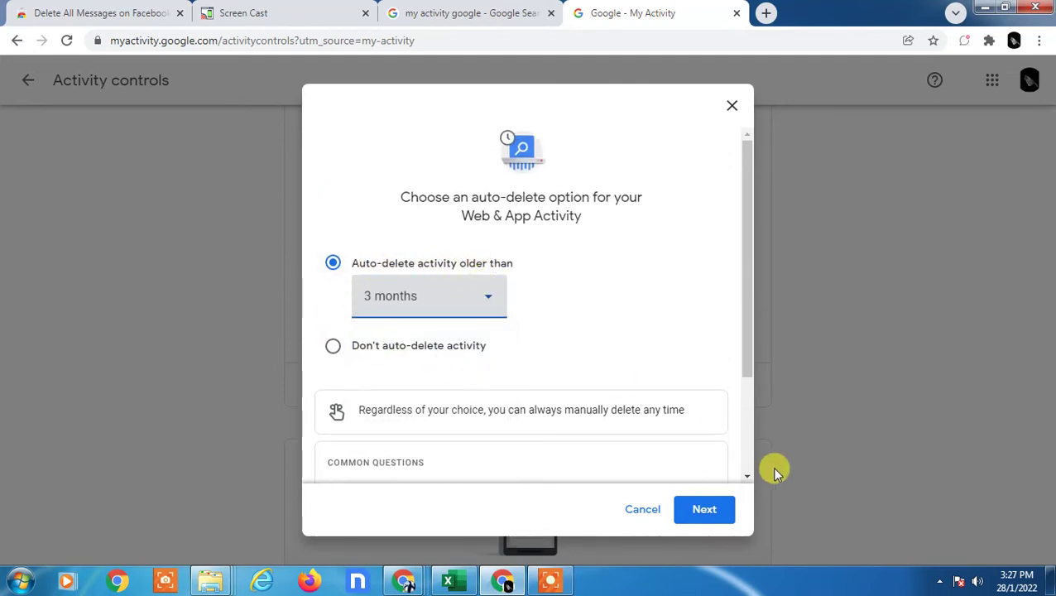
{"action": "left_click", "coordinate": [703, 510]}
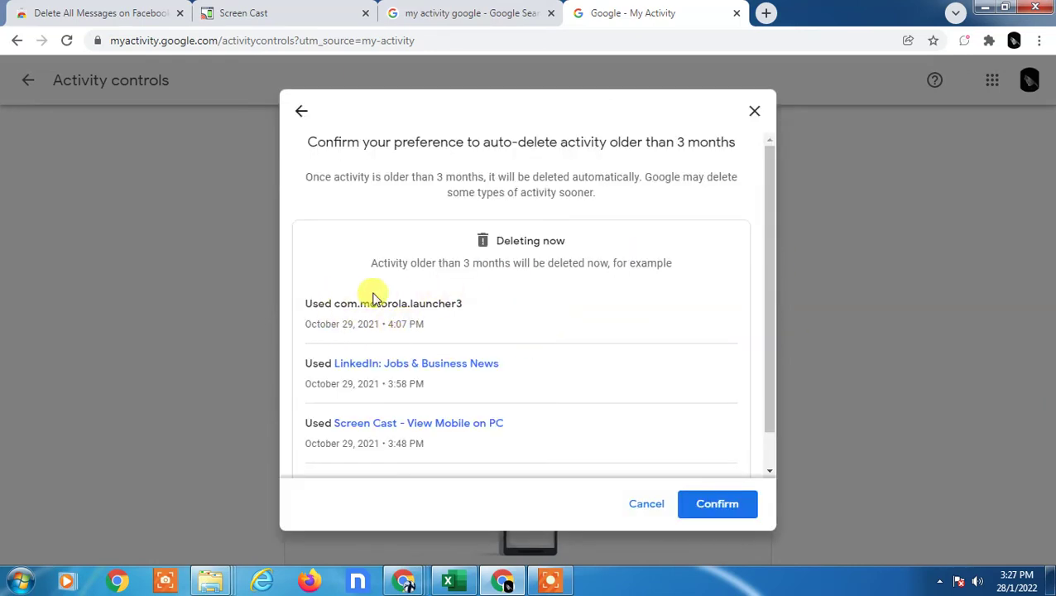
{"action": "scroll", "coordinate": [538, 263], "scroll_direction": "down", "scroll_amount": 1}
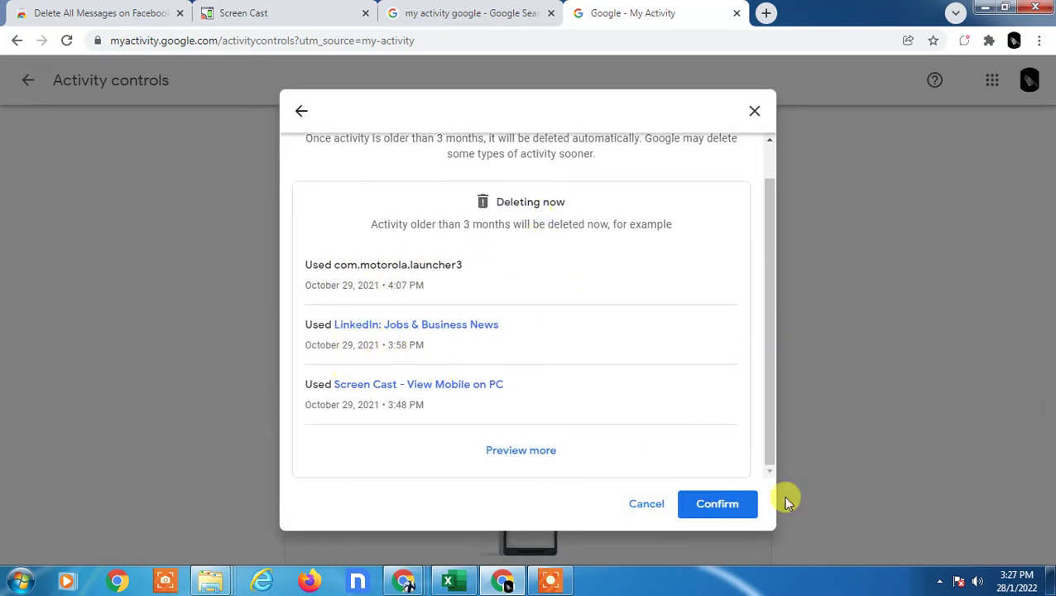
{"action": "left_click", "coordinate": [714, 503]}
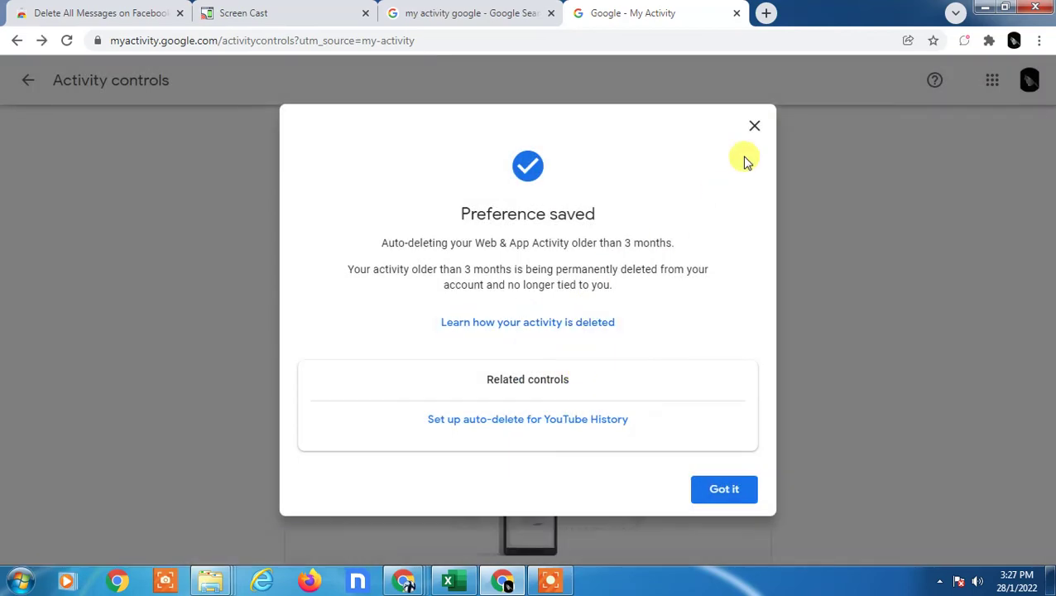
{"action": "left_click", "coordinate": [737, 480]}
Scroll past Location History to the YouTube History card with its 36-month auto-delete
{"action": "scroll", "coordinate": [420, 333], "scroll_direction": "up", "scroll_amount": 2}
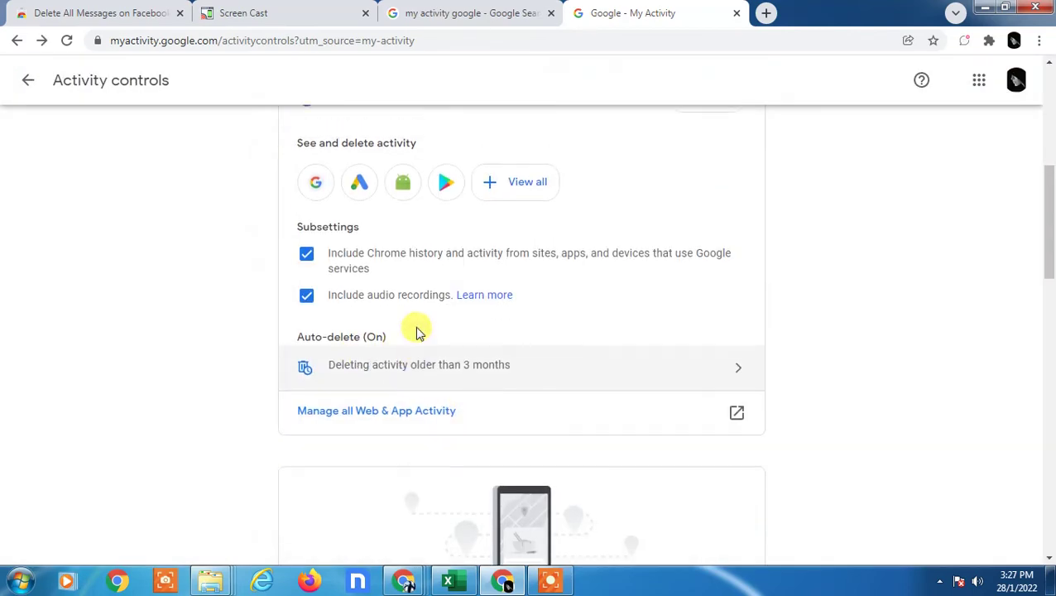
{"action": "scroll", "coordinate": [563, 378], "scroll_direction": "down", "scroll_amount": 5}
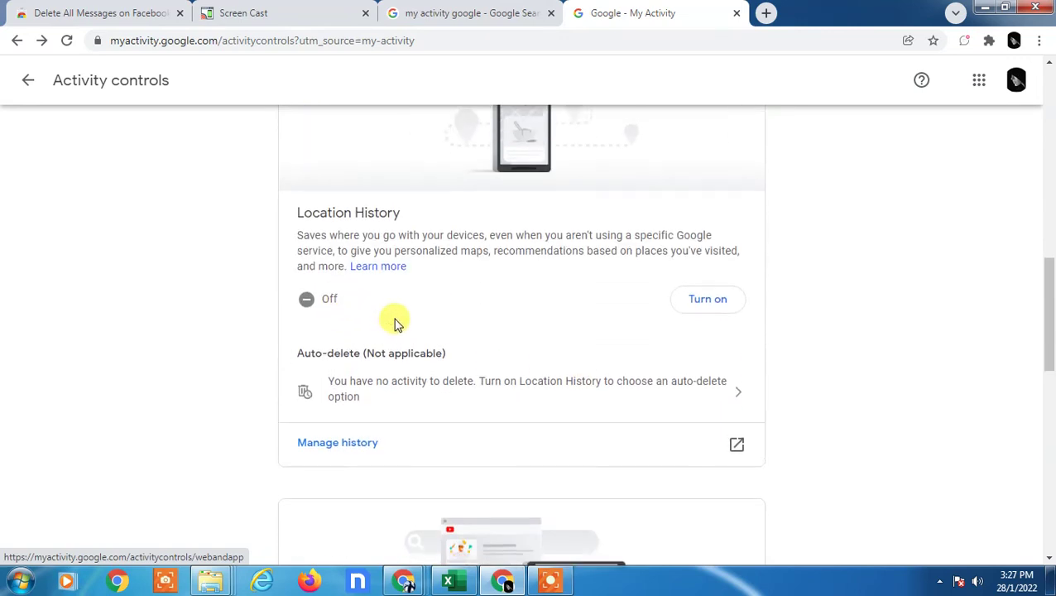
{"action": "scroll", "coordinate": [337, 298], "scroll_direction": "up", "scroll_amount": 1}
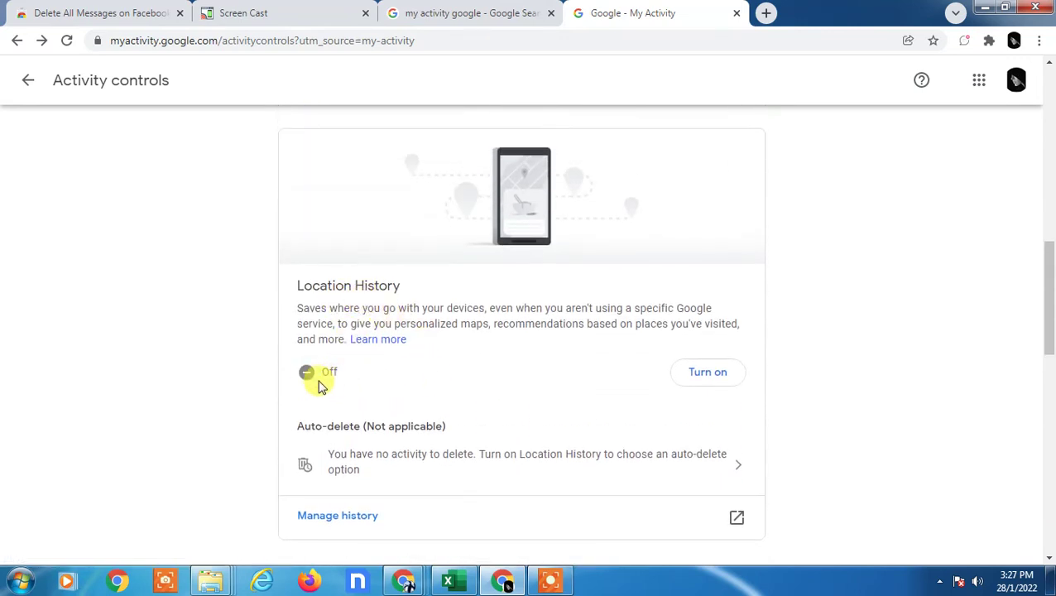
{"action": "scroll", "coordinate": [457, 390], "scroll_direction": "down", "scroll_amount": 1}
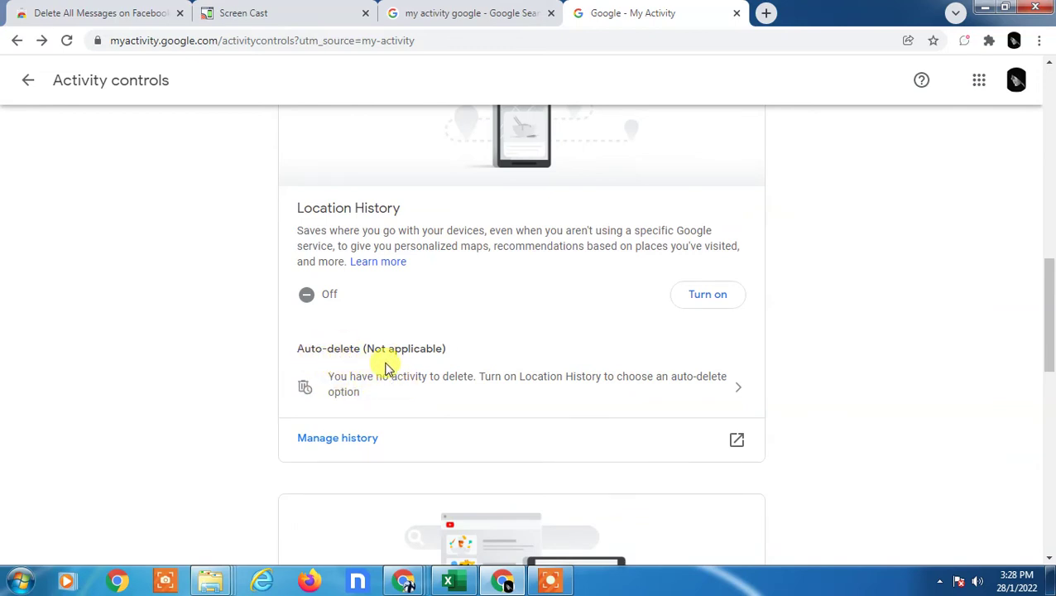
{"action": "scroll", "coordinate": [503, 377], "scroll_direction": "down", "scroll_amount": 6}
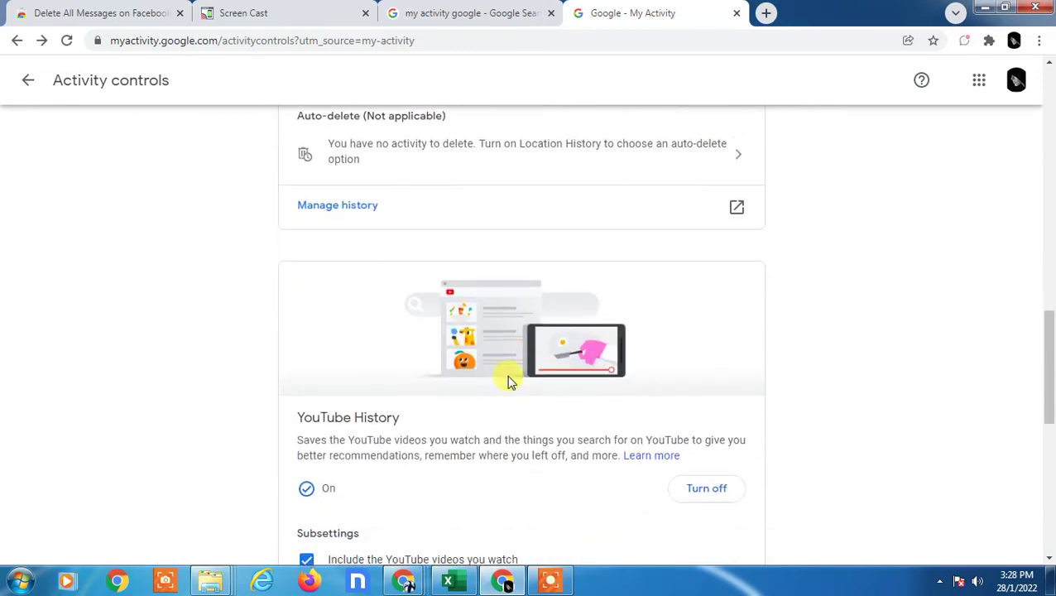
{"action": "scroll", "coordinate": [497, 373], "scroll_direction": "up", "scroll_amount": 1}
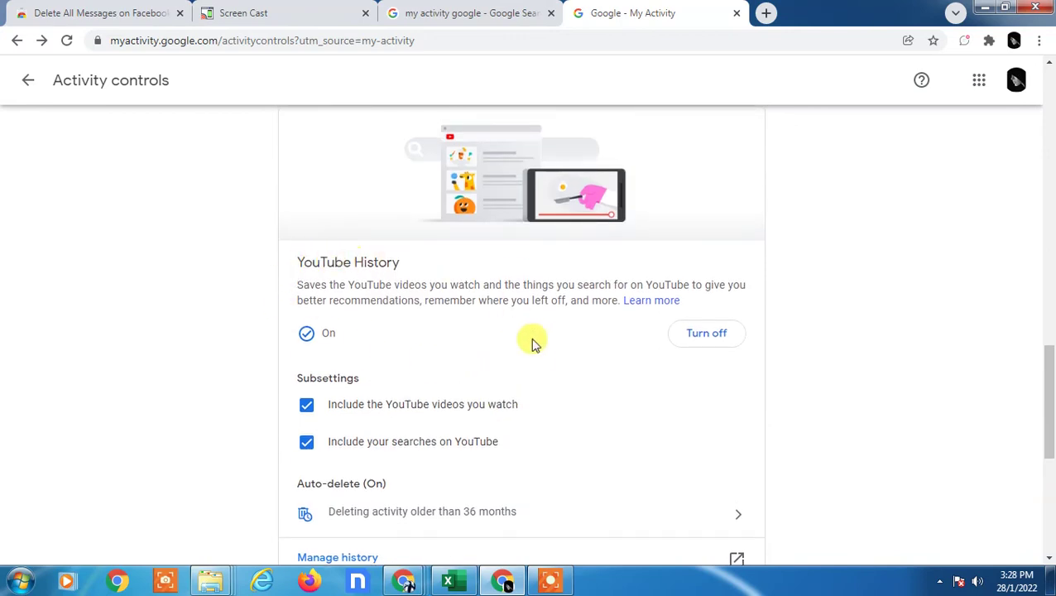
{"action": "scroll", "coordinate": [513, 347], "scroll_direction": "down", "scroll_amount": 1}
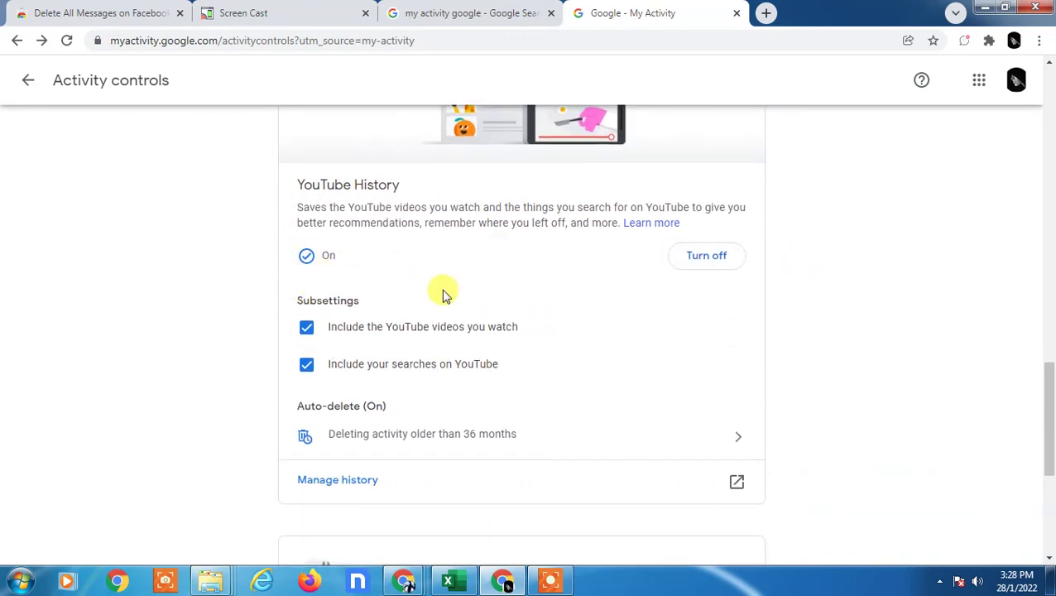
{"action": "scroll", "coordinate": [480, 348], "scroll_direction": "down", "scroll_amount": 1}
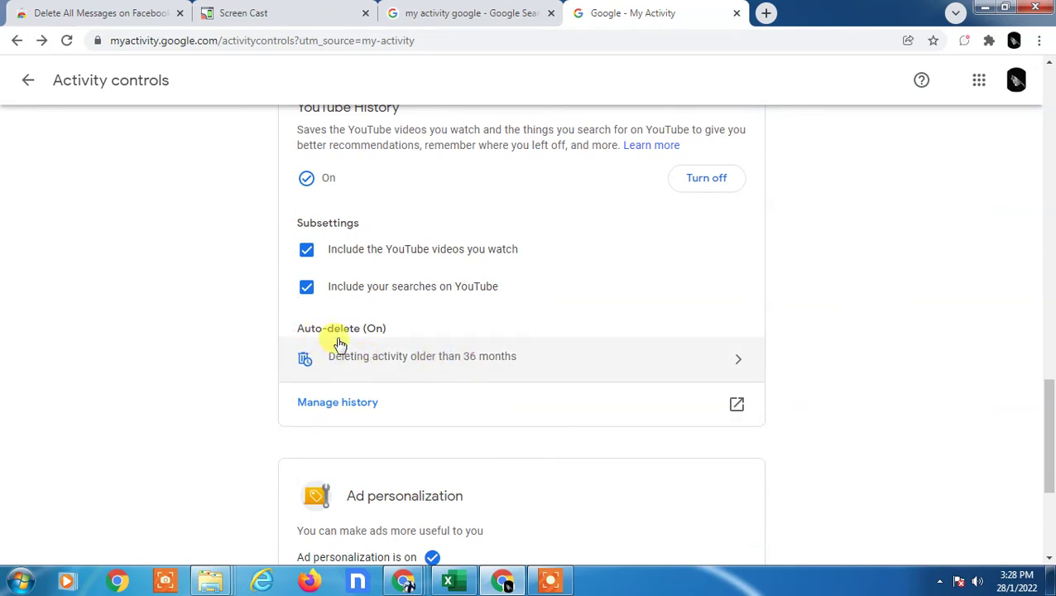
View YouTube History's auto-delete periods, close them unchanged at 36 months, and show the desktop
{"action": "left_click", "coordinate": [635, 364]}
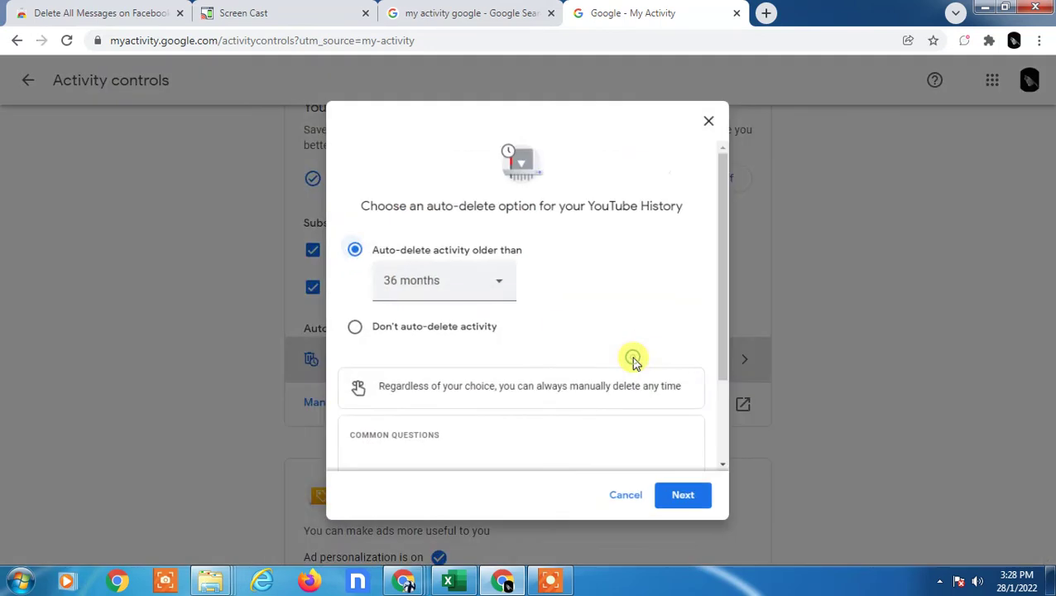
{"action": "left_click", "coordinate": [500, 291]}
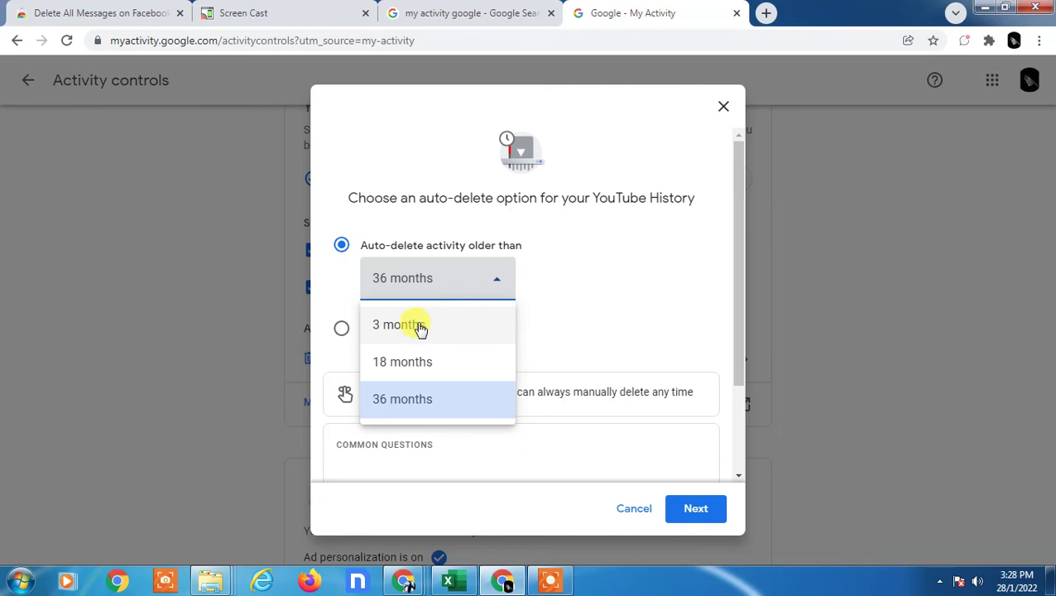
{"action": "scroll", "coordinate": [413, 331], "scroll_direction": "down", "scroll_amount": 1}
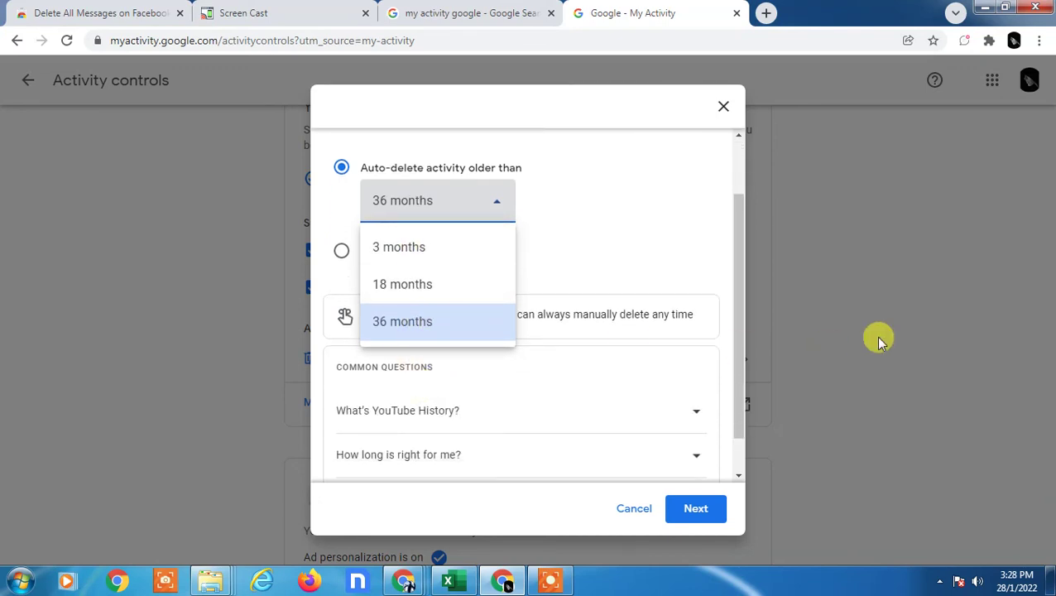
{"action": "left_click", "coordinate": [725, 106]}
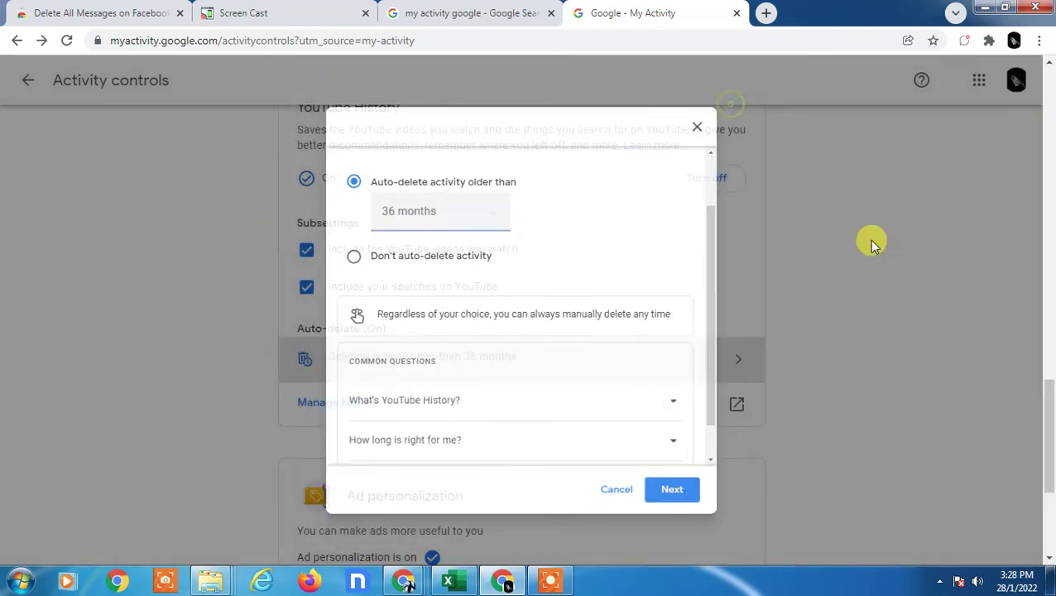
{"action": "key", "text": "super+d"}
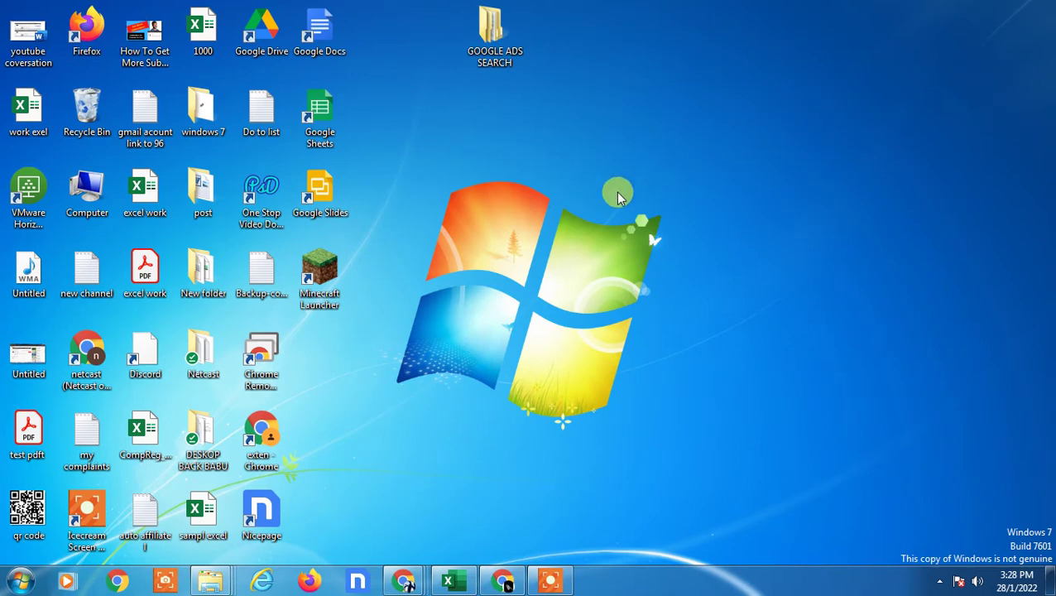